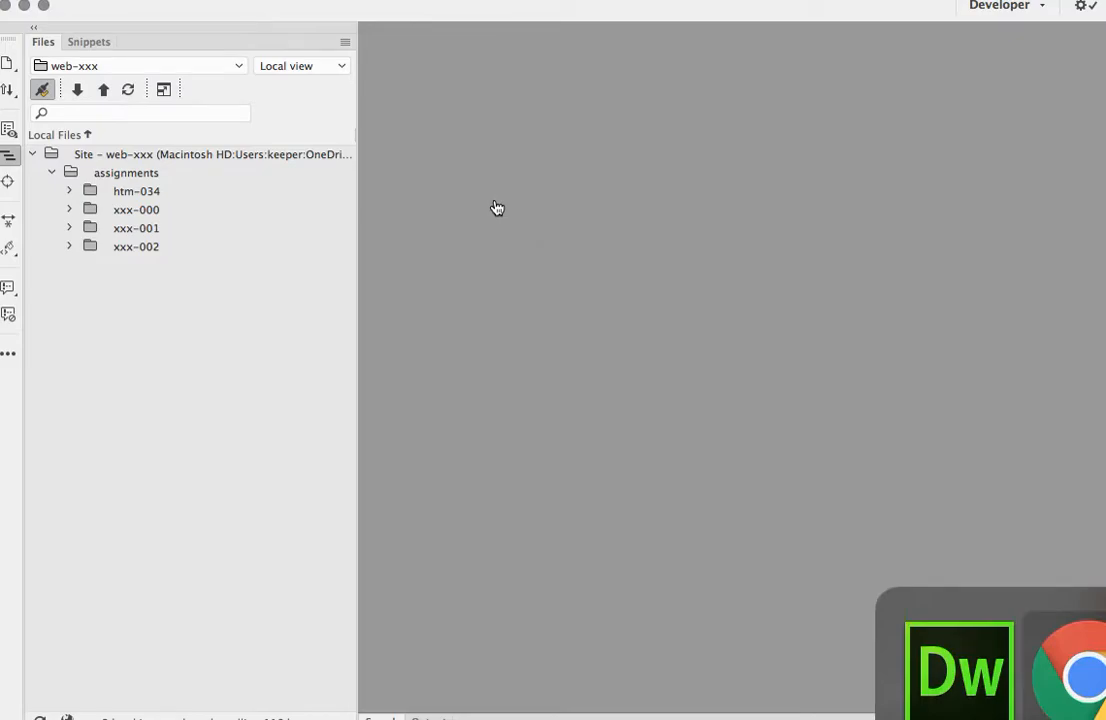
Switch to Safari and open the hosting control panel's File Manager at the /www root folder
key("super+Tab")
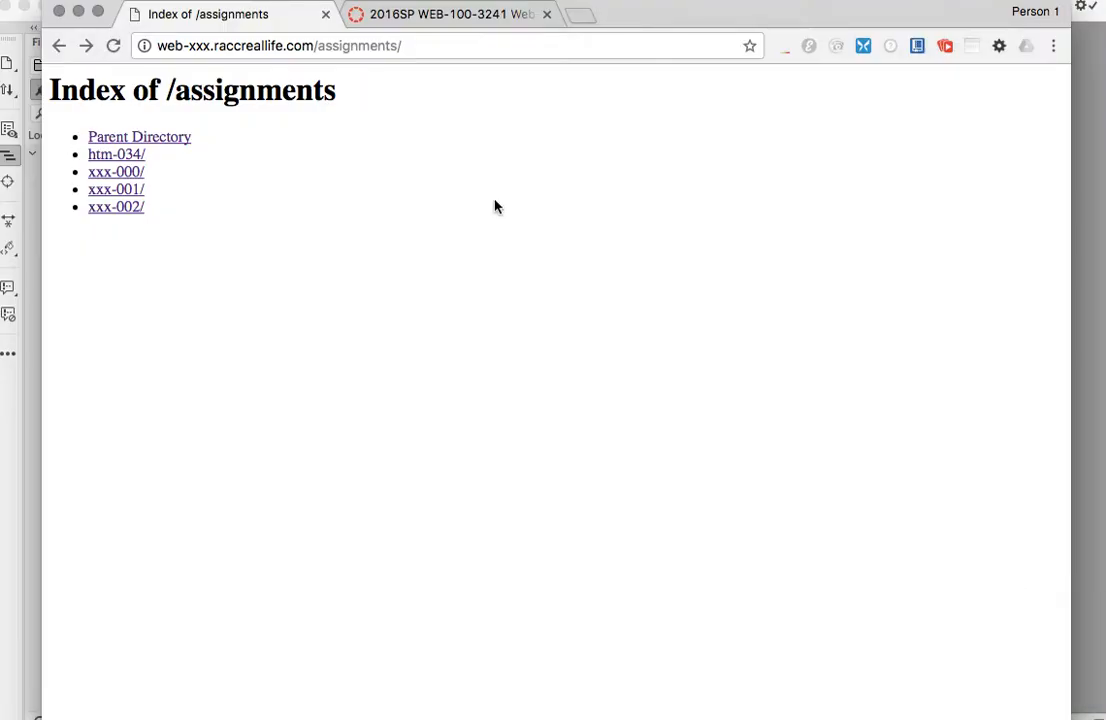
key("super+Tab")
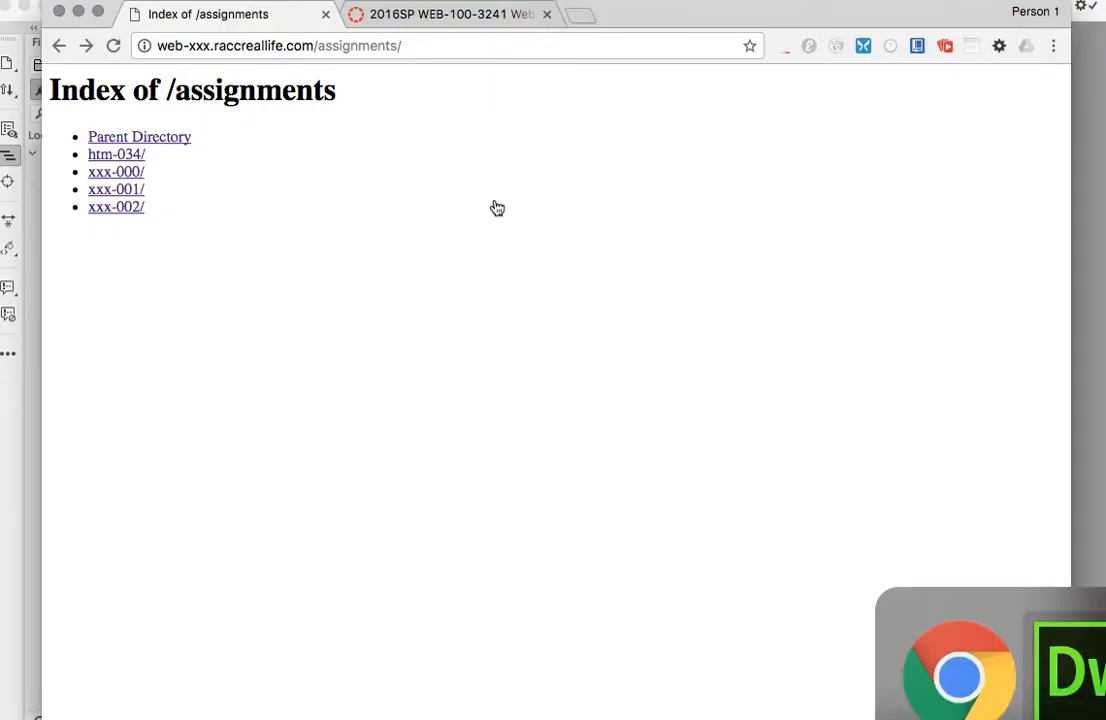
key("super+Tab")
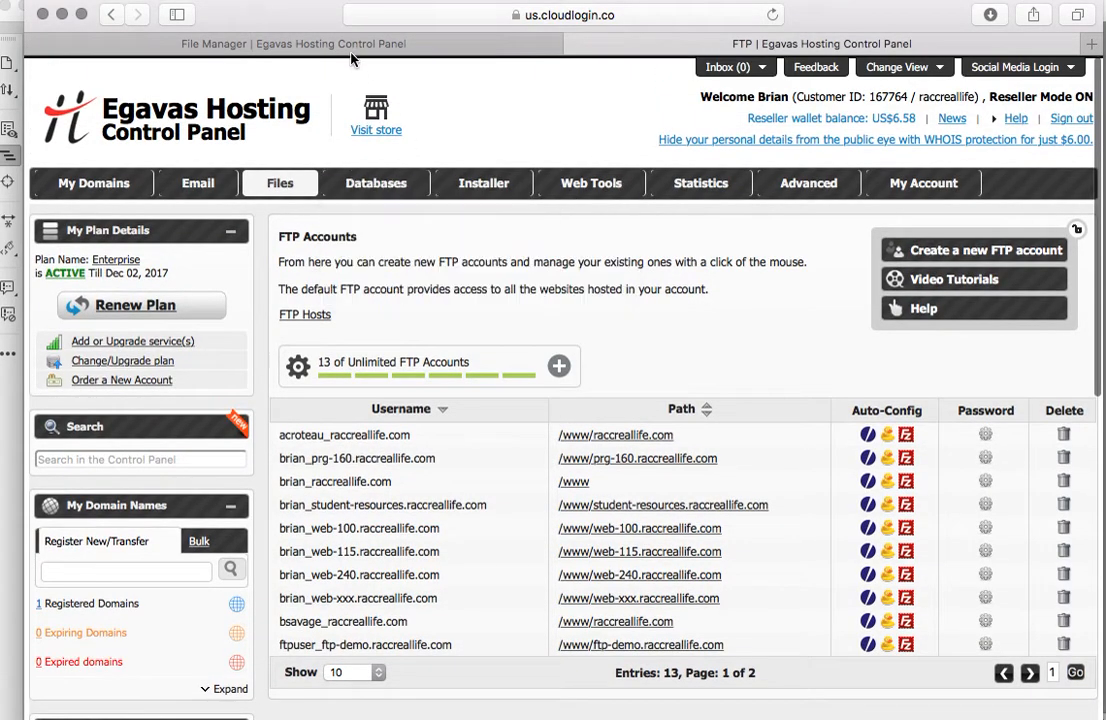
left_click(350, 46)
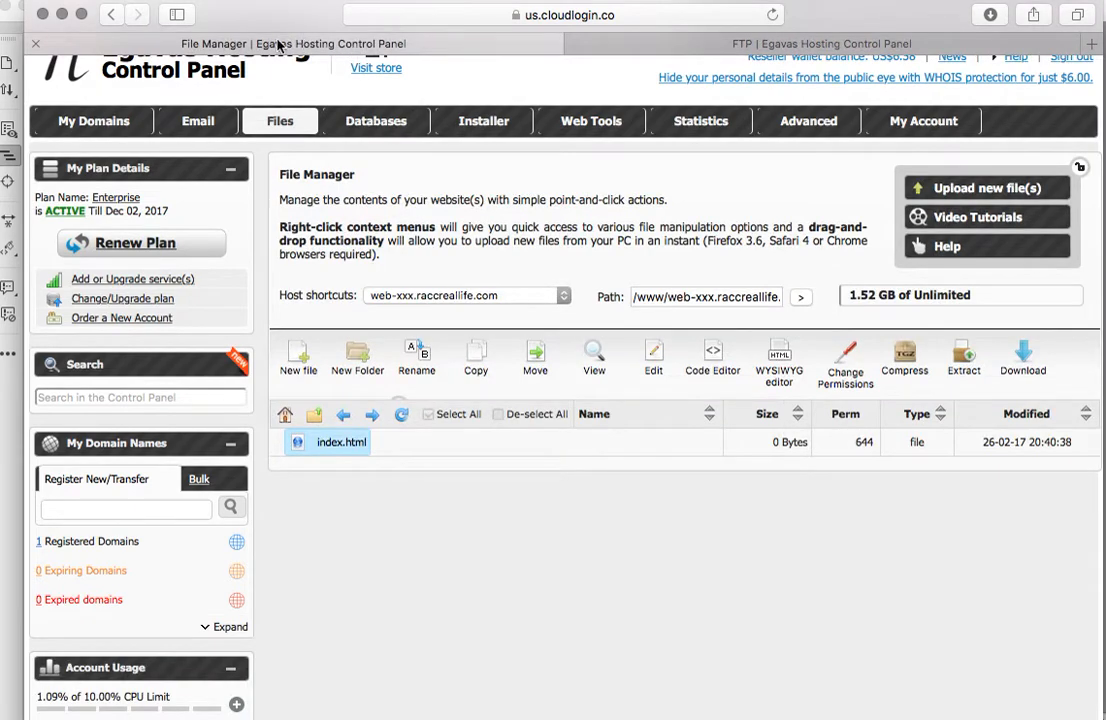
mouse_move(229, 121)
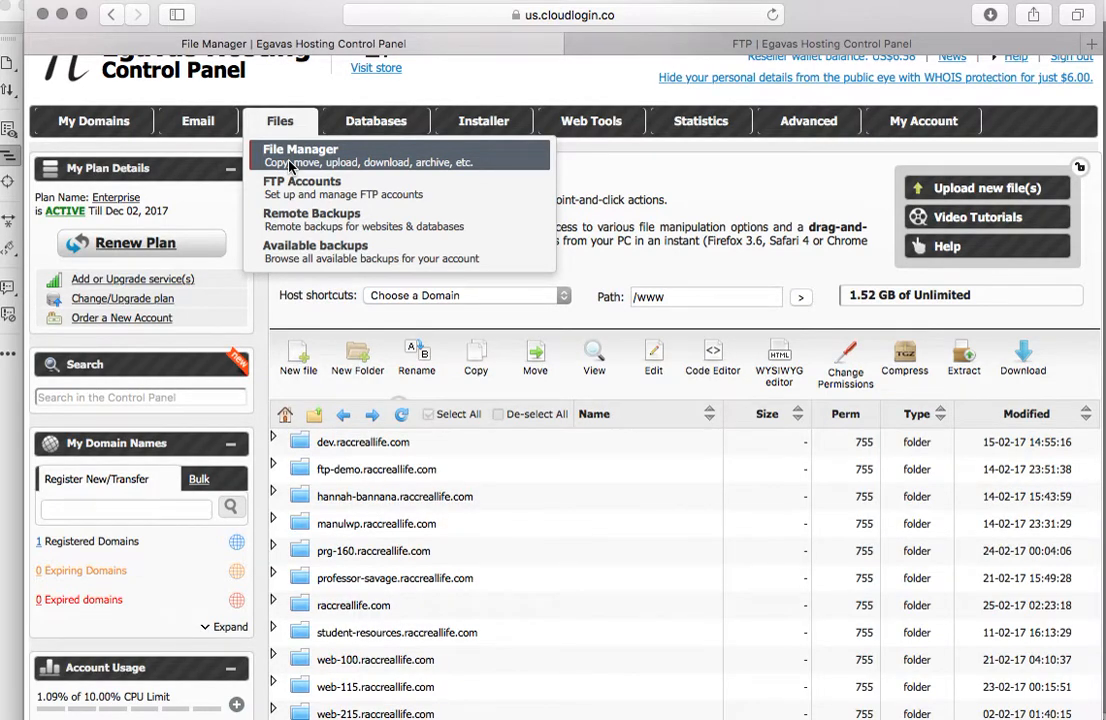
scroll(610, 567, "down", 3)
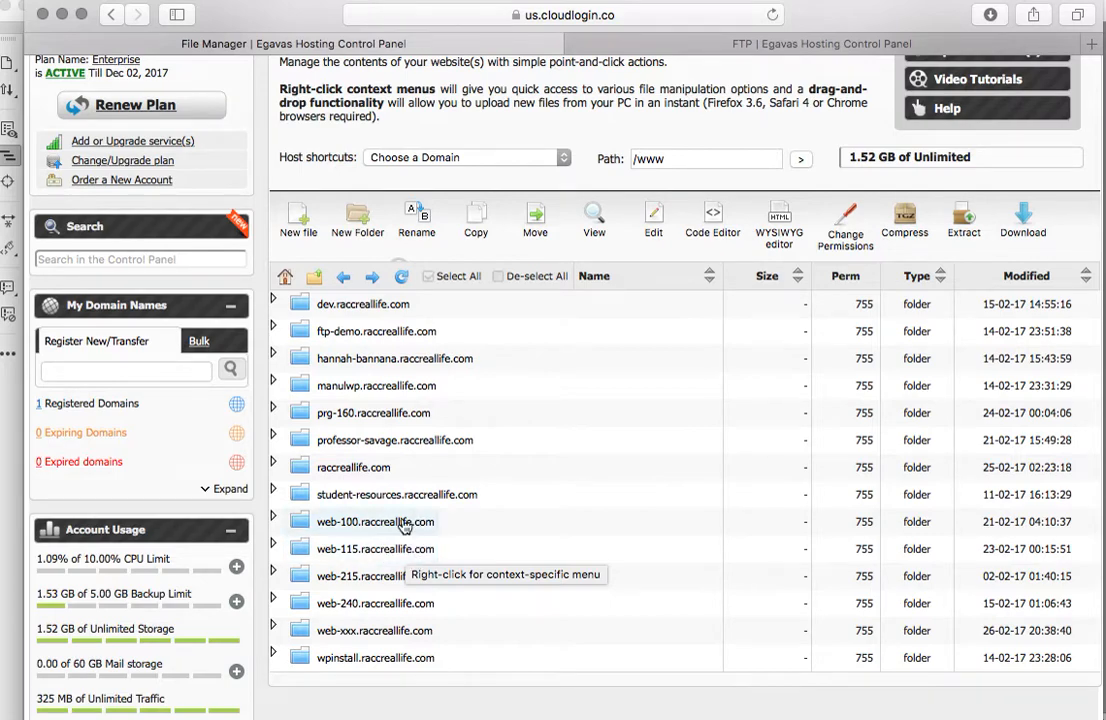
Create a folder named assignments inside the web-100.raccreallife.com folder and open it
double_click(403, 524)
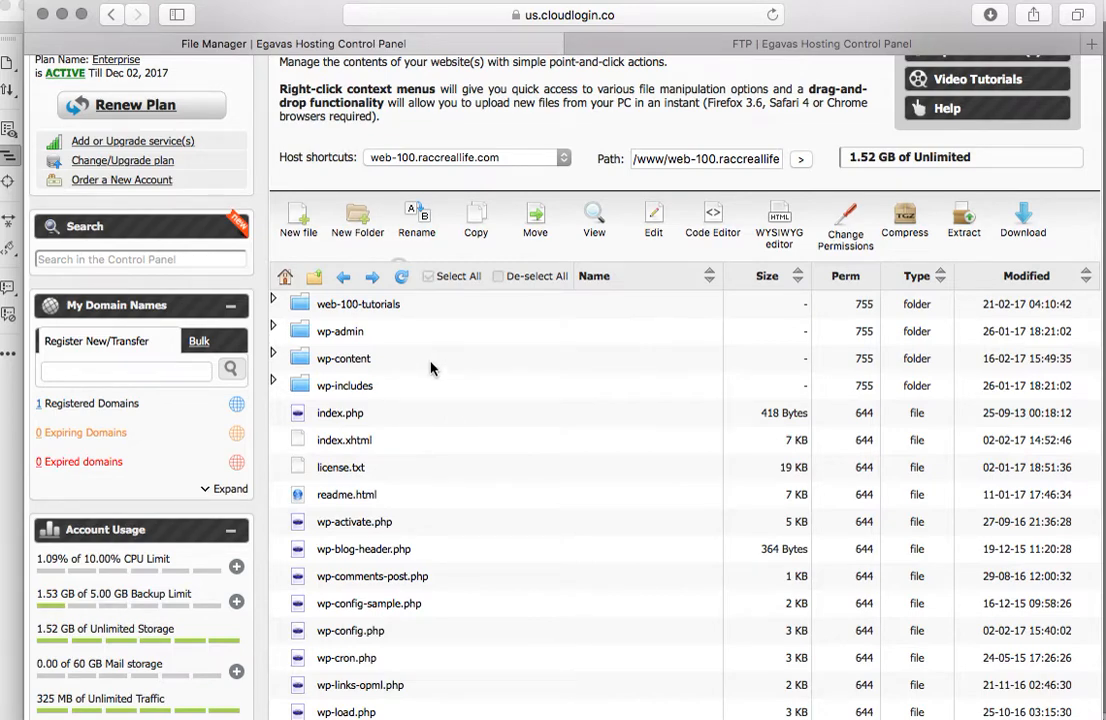
left_click(372, 234)
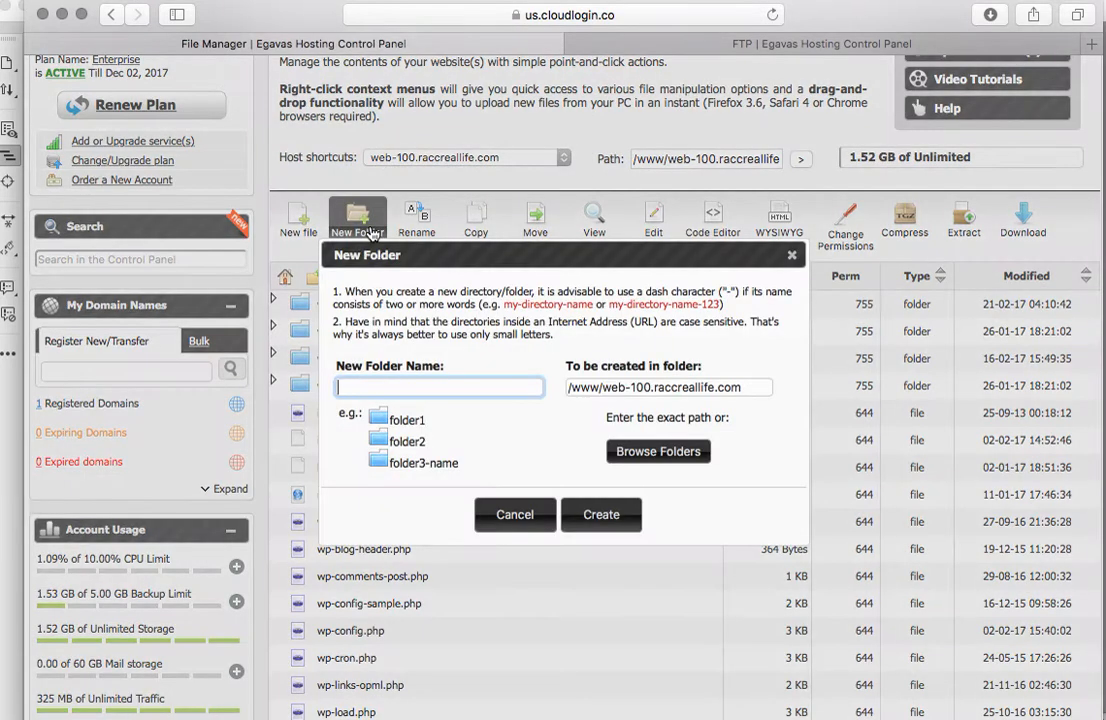
type("assignments")
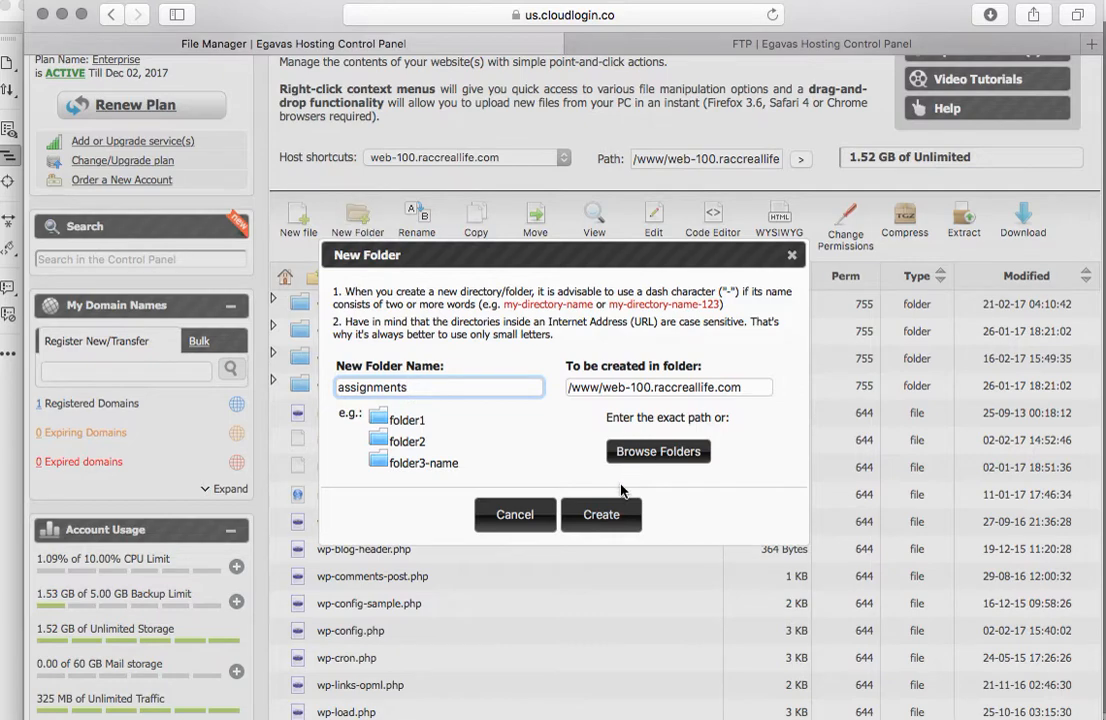
left_click(600, 513)
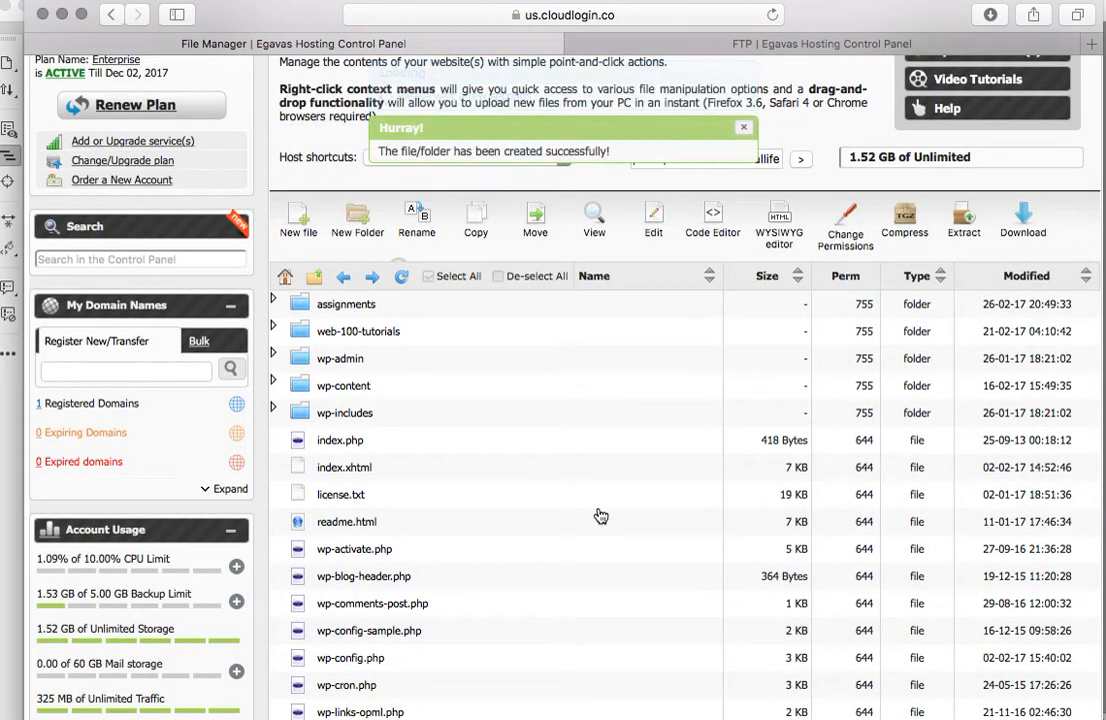
double_click(303, 307)
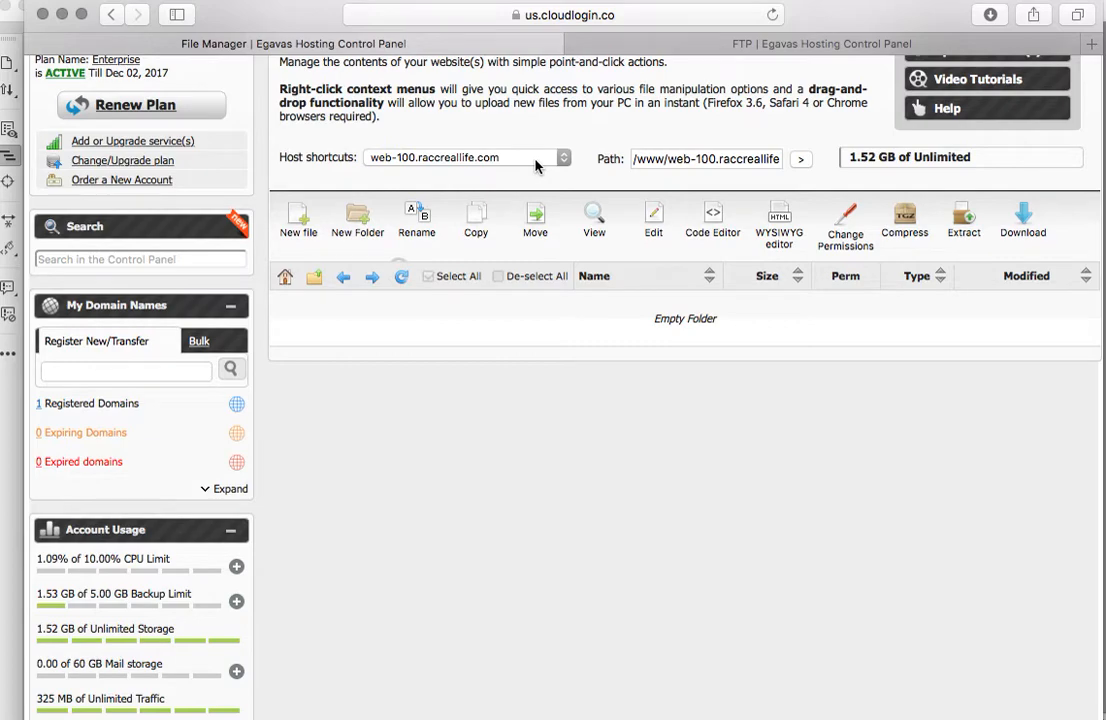
Return to the /www root, open web-xxx.raccreallife.com and expand its assignments folder to locate htm-034
left_click(285, 277)
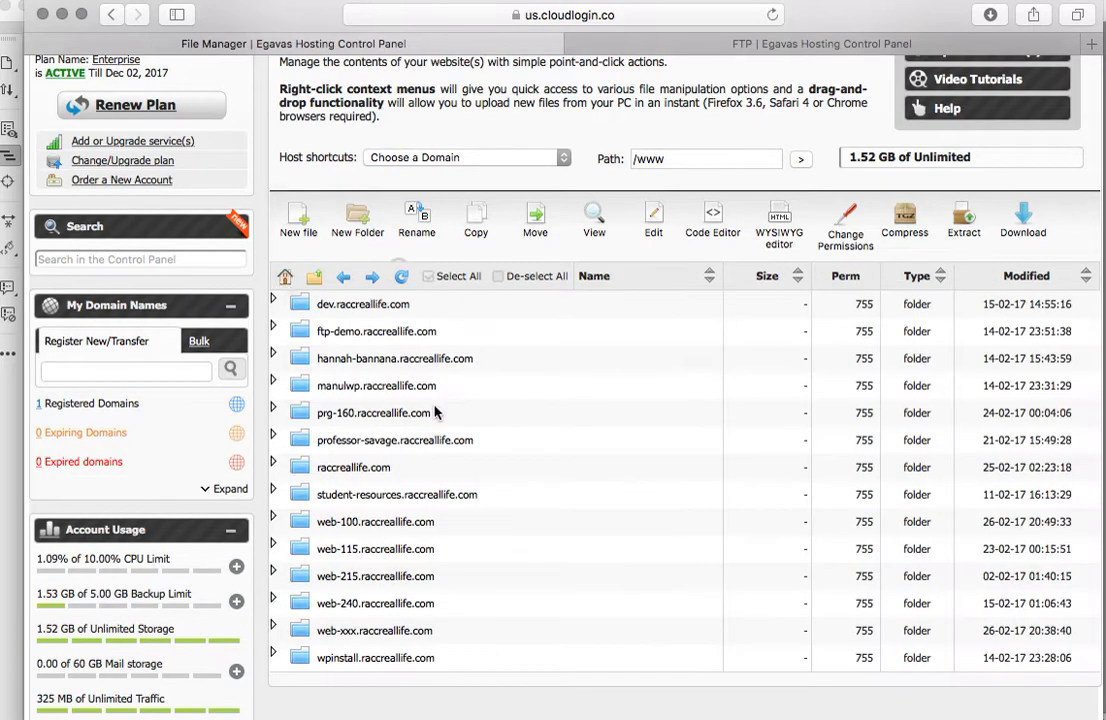
scroll(597, 444, "down", 2)
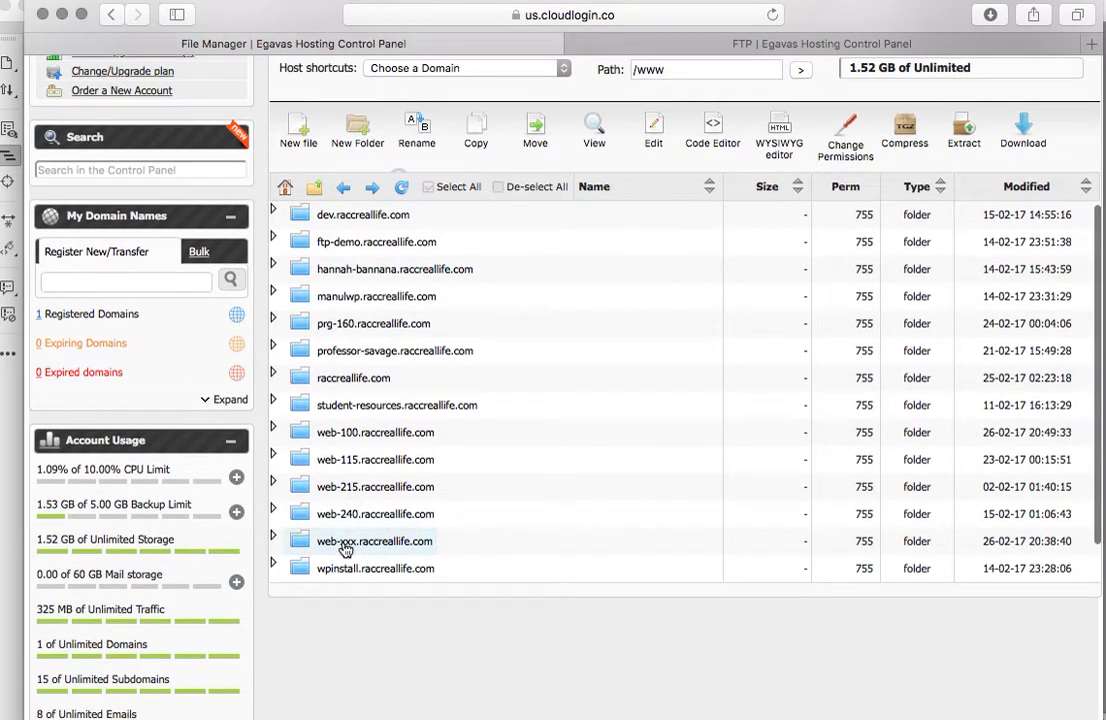
double_click(345, 546)
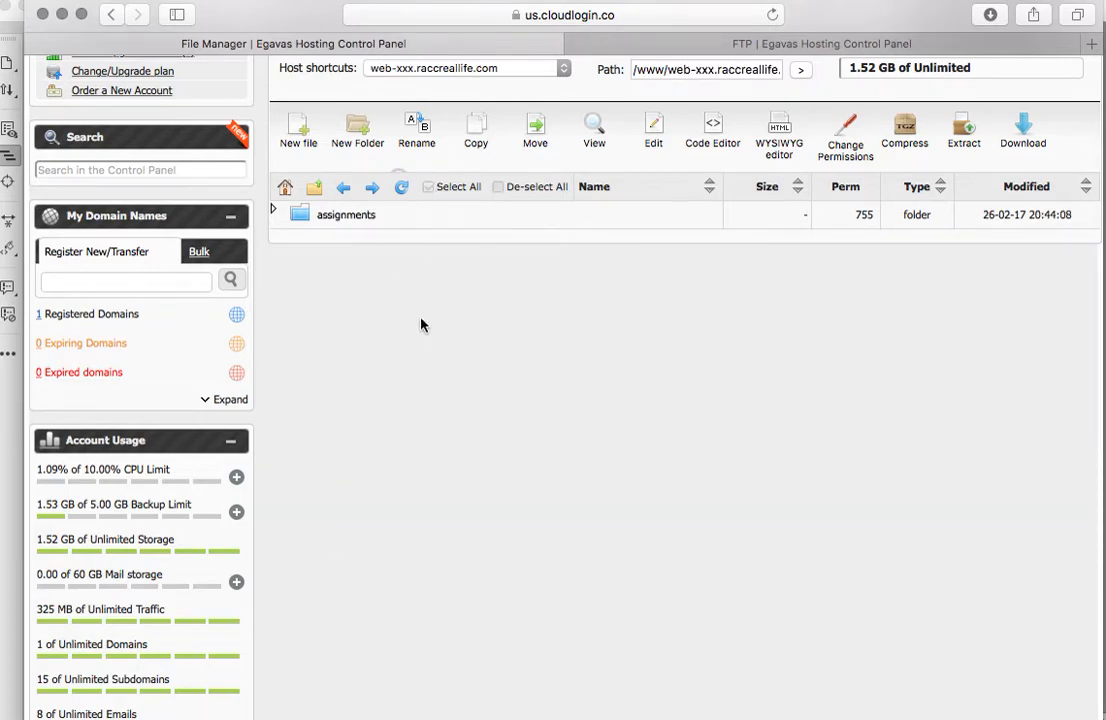
left_click(274, 210)
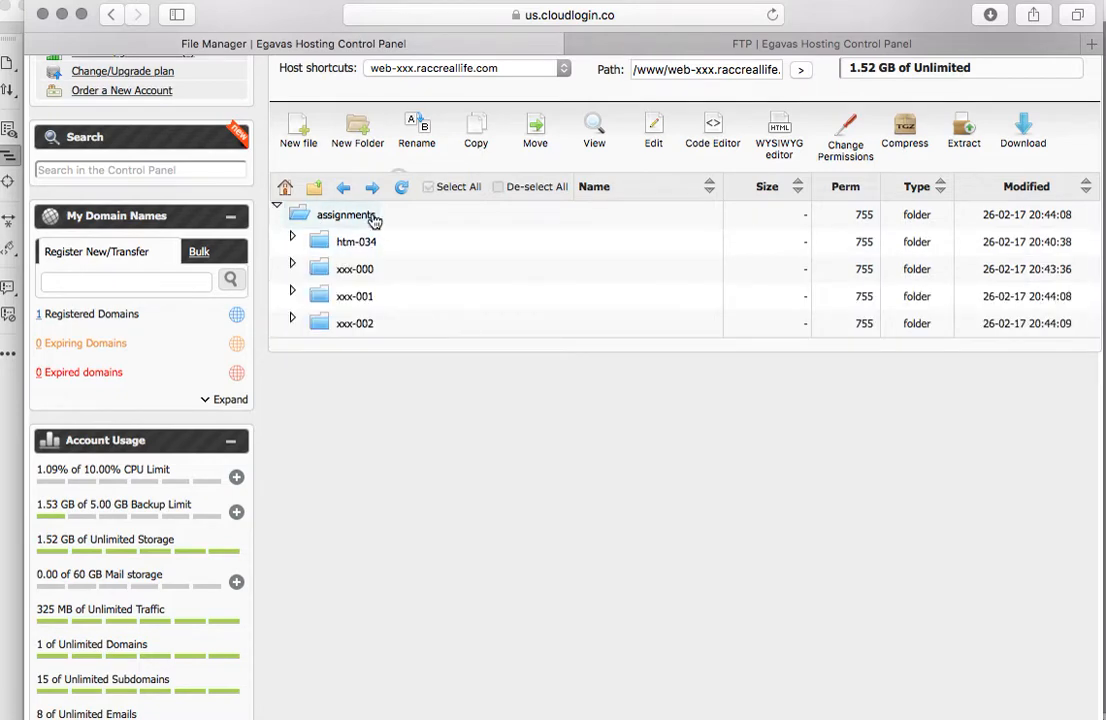
left_click(359, 244)
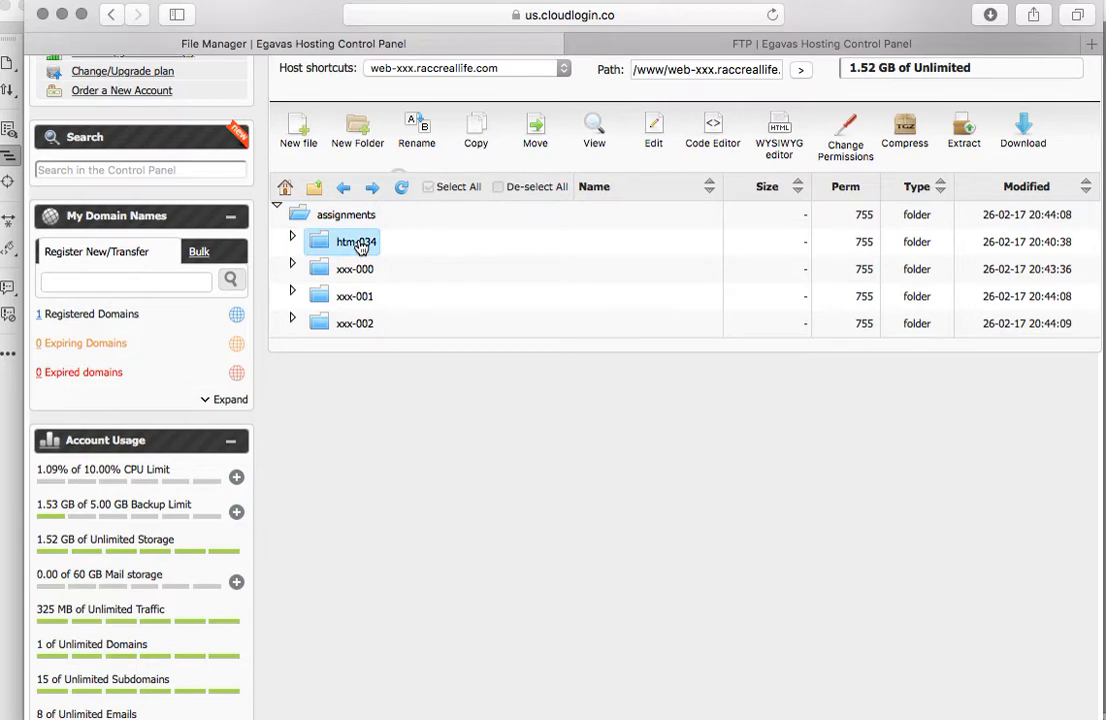
Switch to Chrome and examine the HTM-034 | CREATE A HTML PAGE module in the WEB-100 course
key("super+Tab")
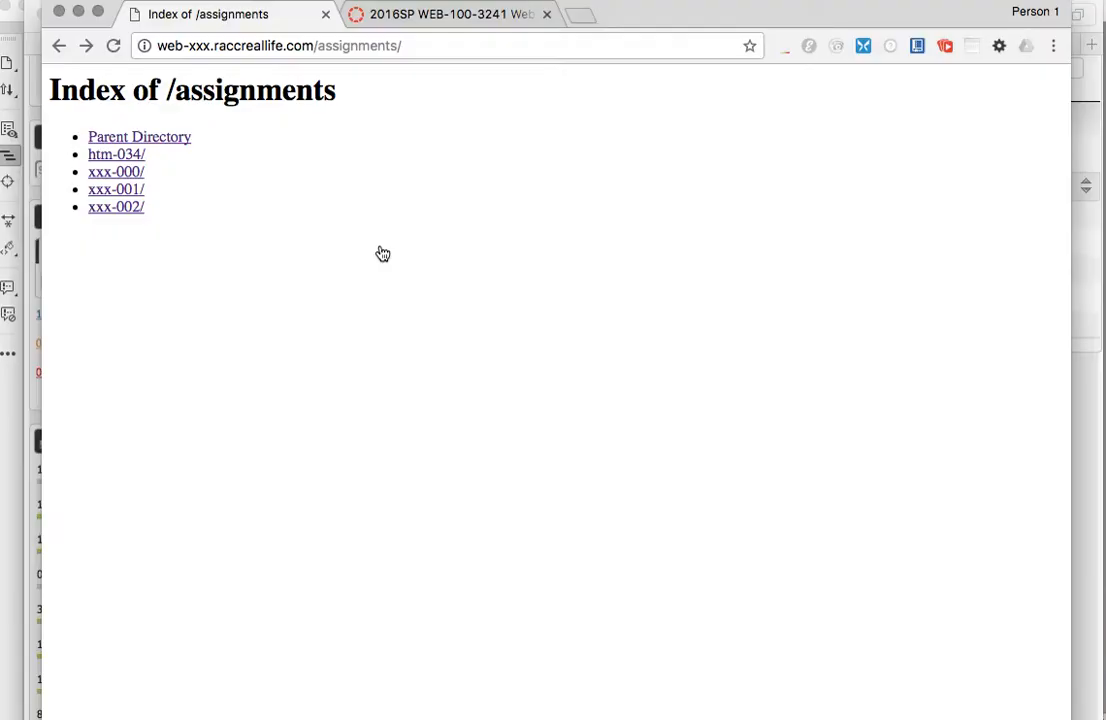
left_click(393, 15)
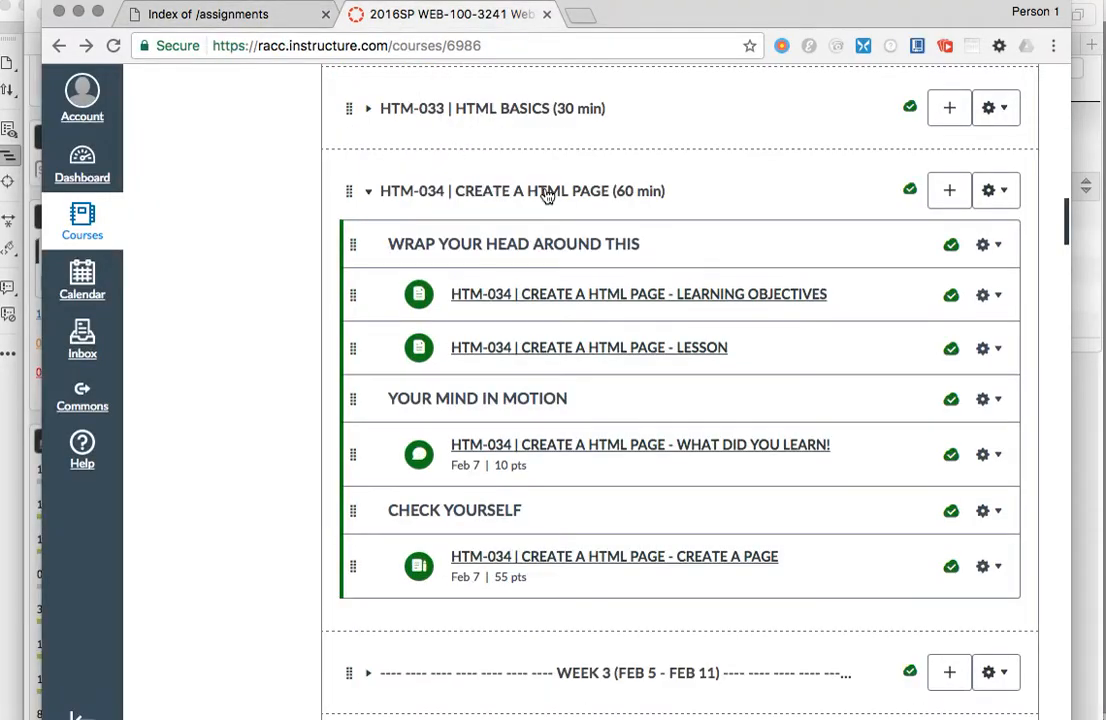
left_click(605, 193)
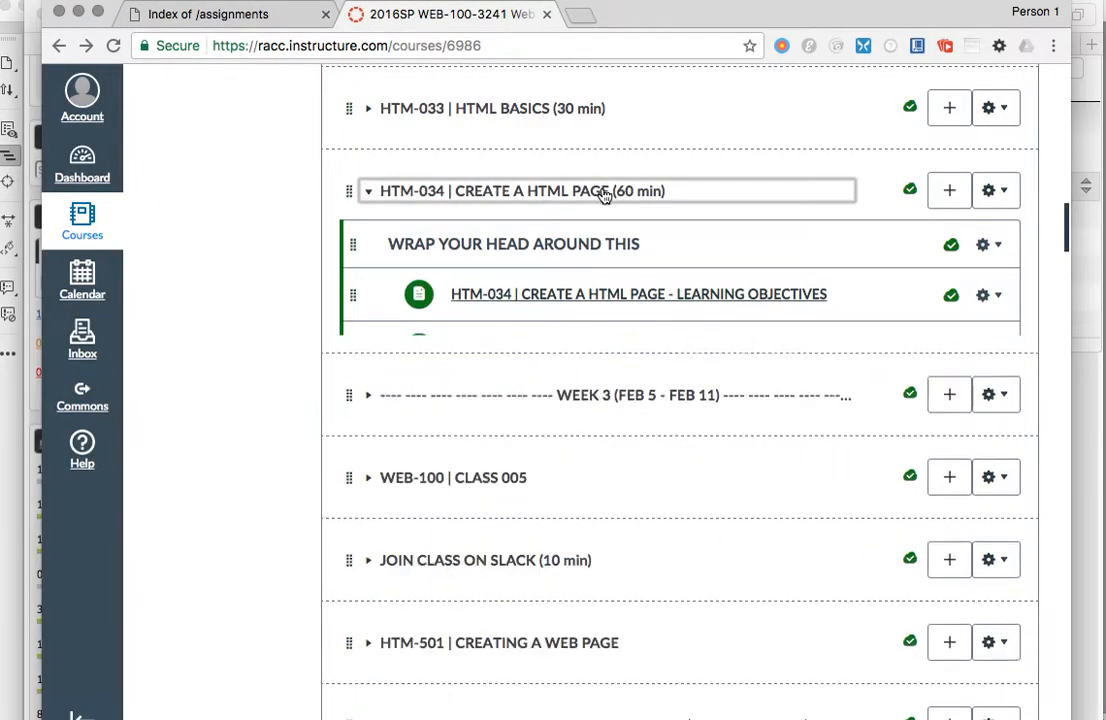
scroll(605, 196, "down", 1)
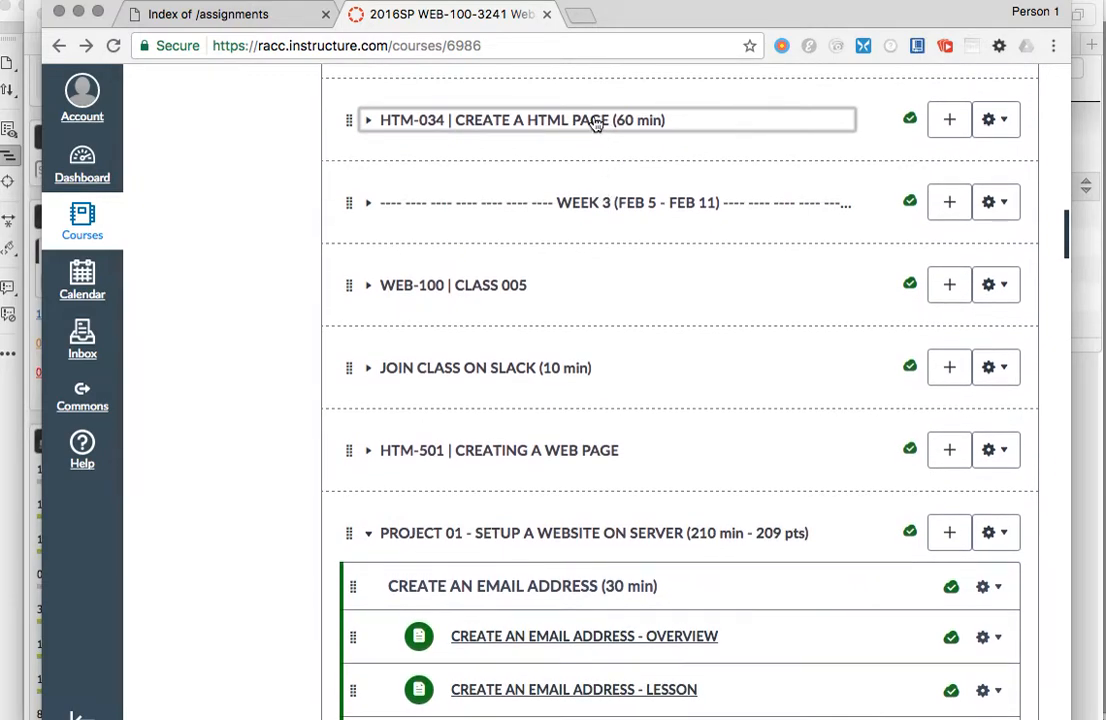
left_click(594, 119)
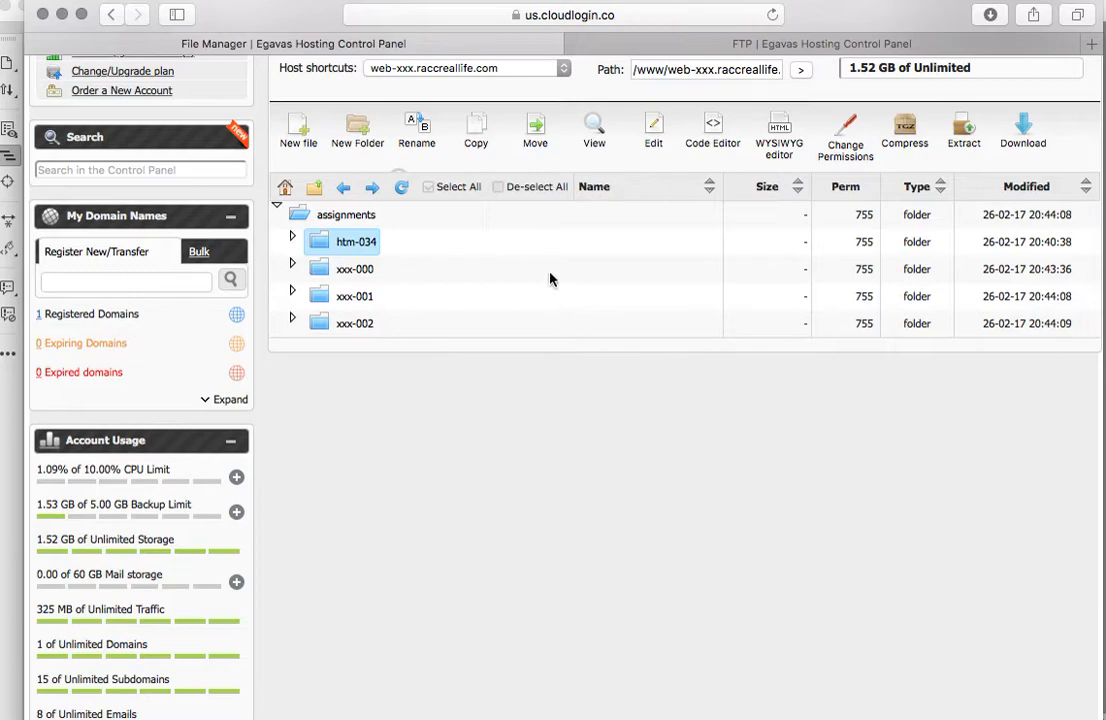
Create a folder named htm-035 in web-xxx.raccreallife.com and move it into the assignments folder
left_click(358, 138)
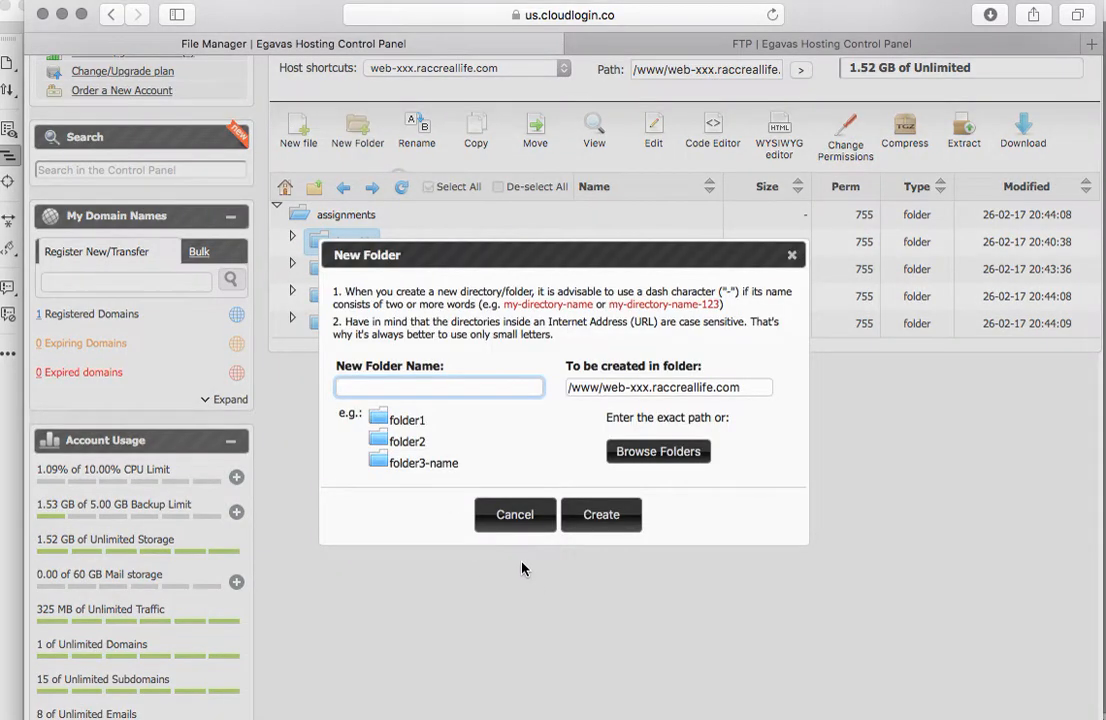
type("htm-035")
left_click(632, 515)
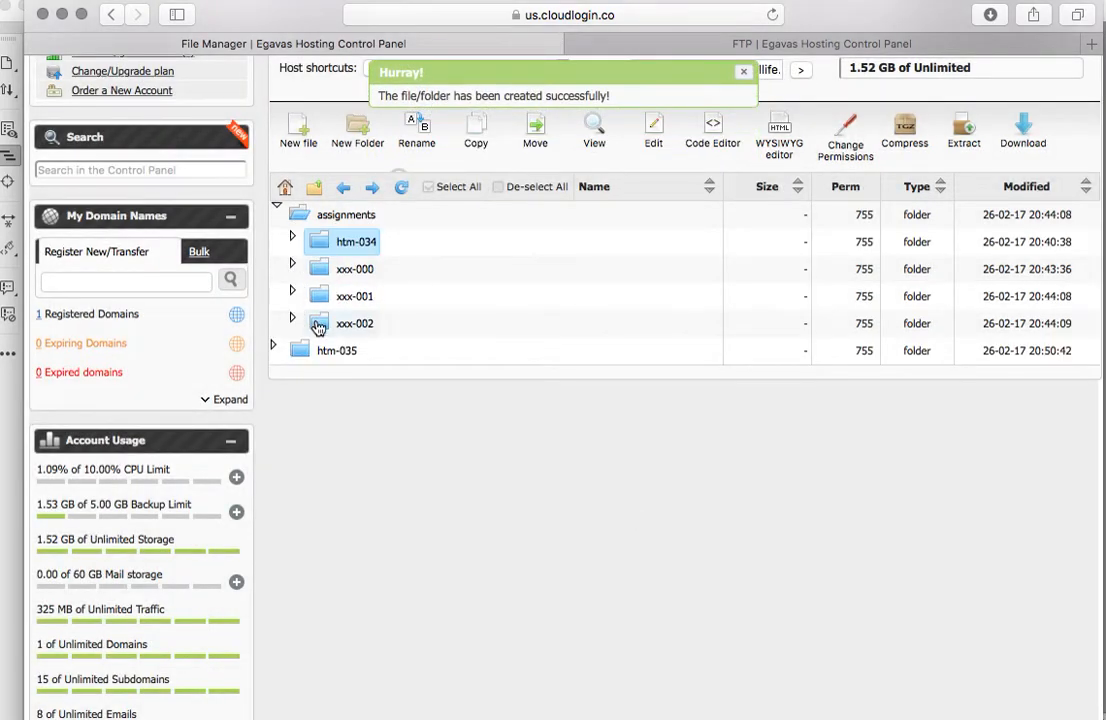
left_click_drag(300, 355, 352, 221)
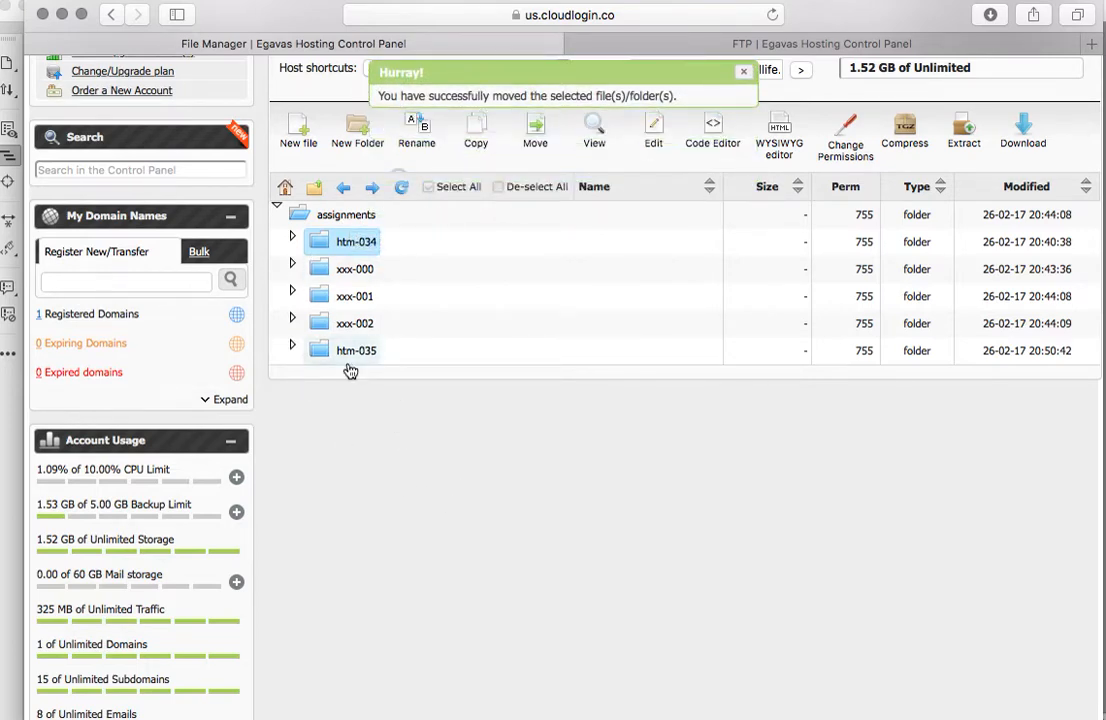
Create a new file named index.html in the web-xxx.raccreallife.com folder
left_click(291, 346)
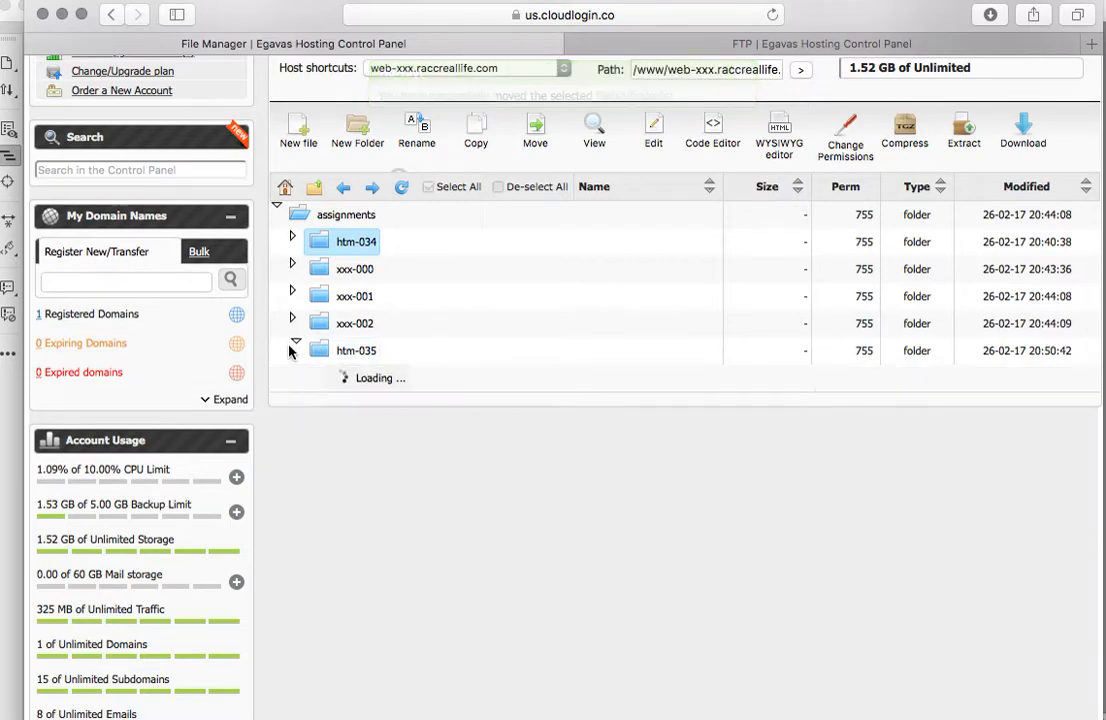
left_click(340, 349)
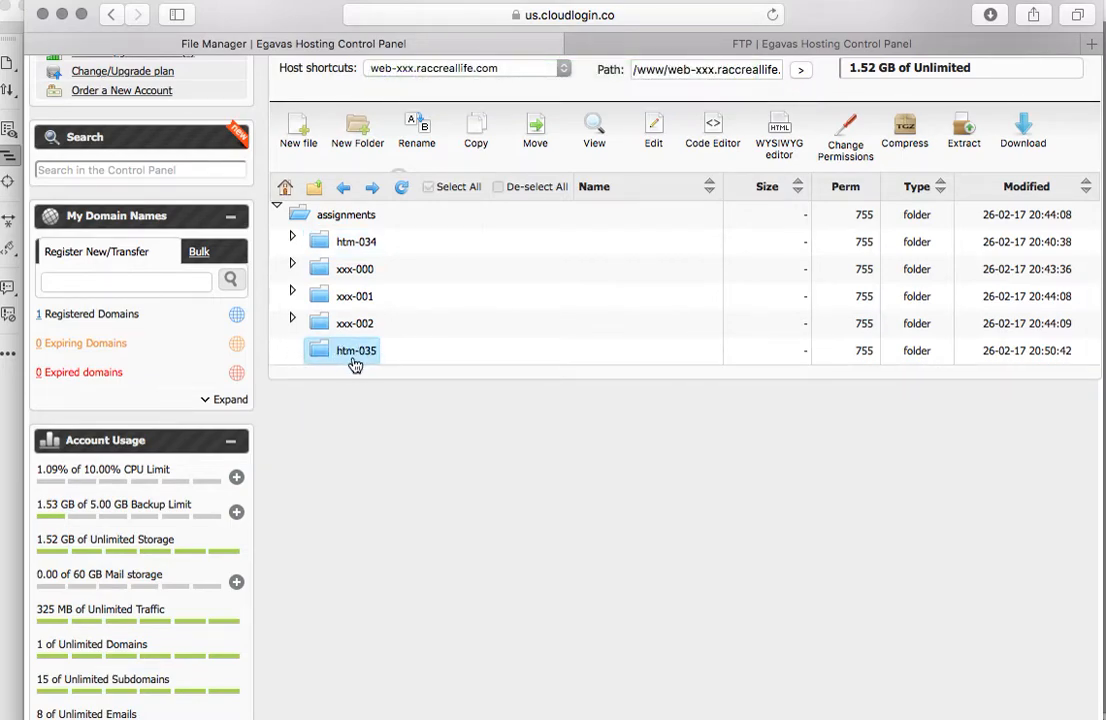
left_click(300, 128)
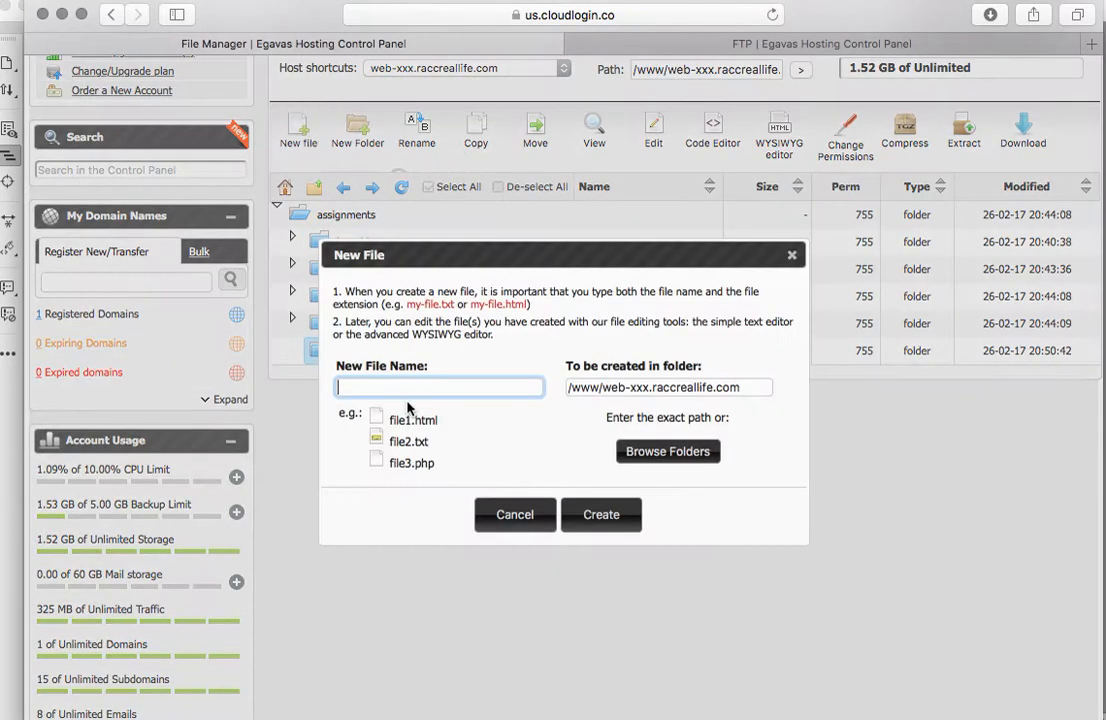
type("index.html")
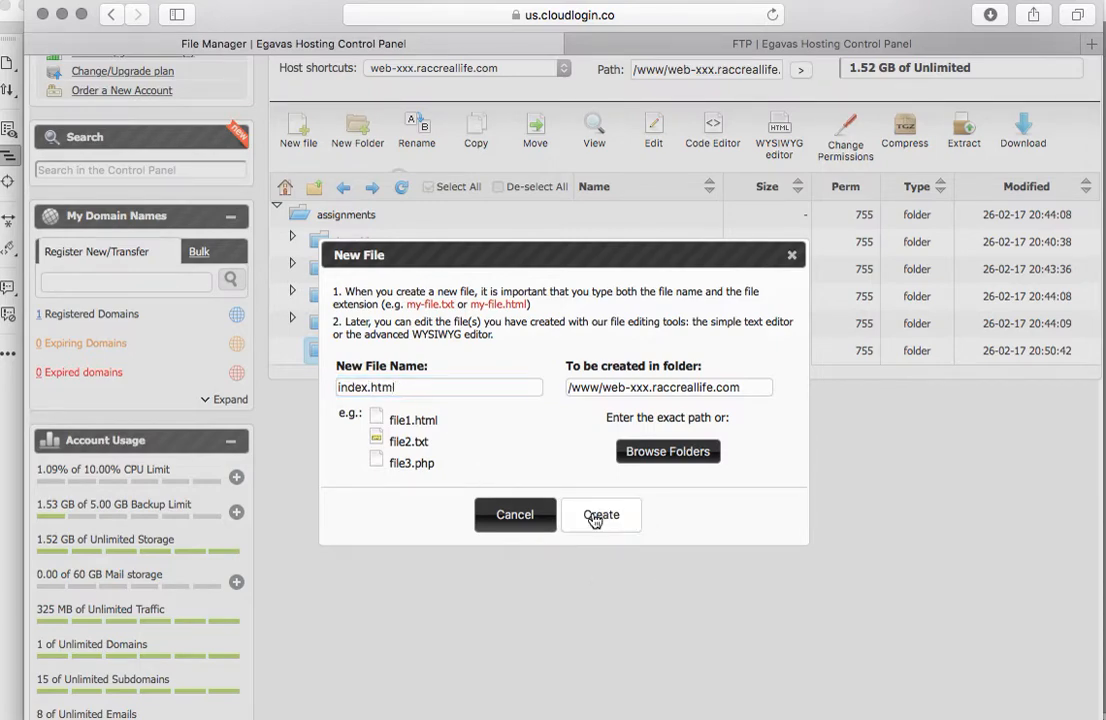
left_click(598, 516)
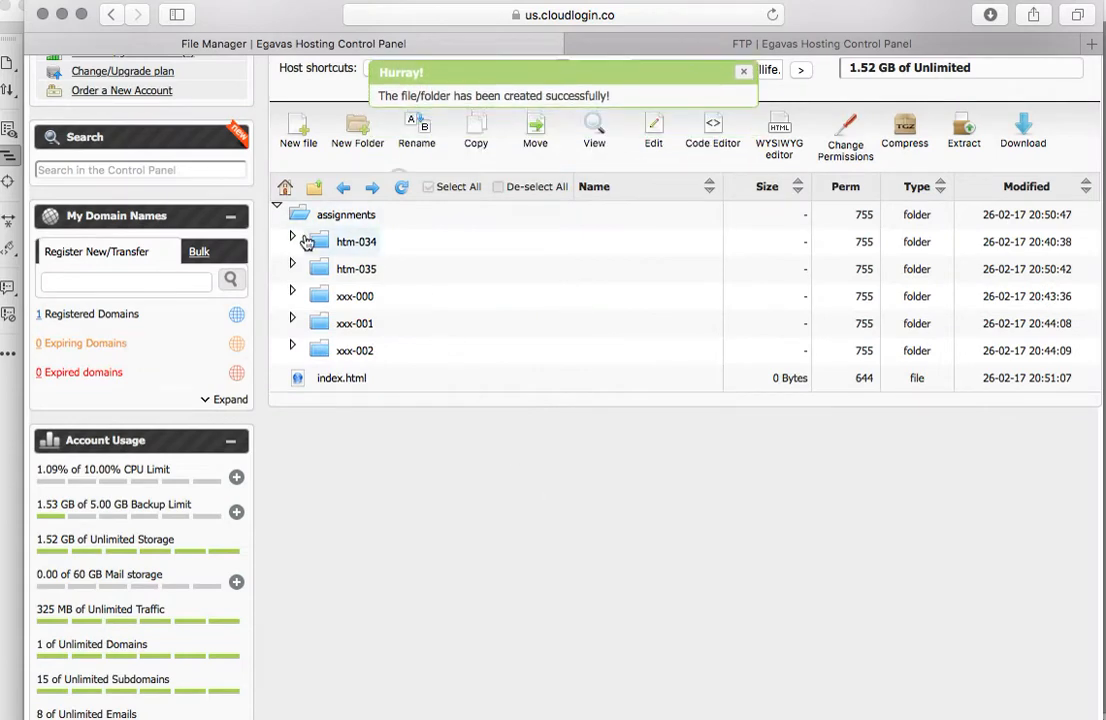
Move index.html from the site folder into assignments/htm-035 and expand that folder to check its contents
left_click(292, 266)
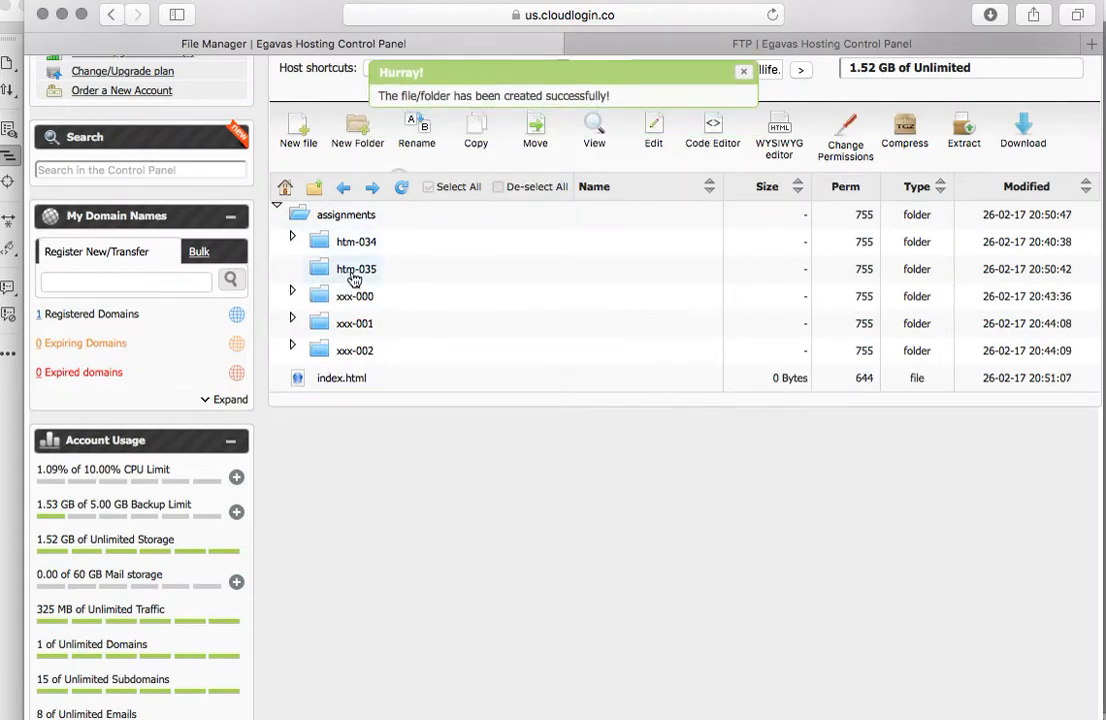
left_click(330, 270)
left_click_drag(316, 377, 355, 304)
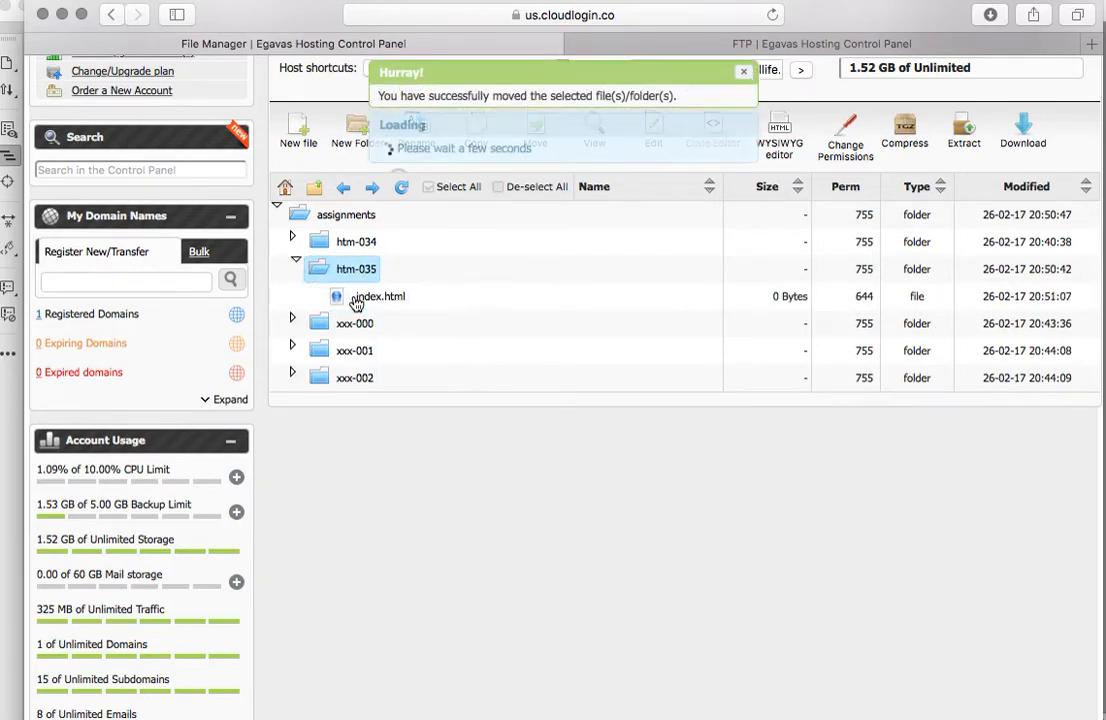
left_click(296, 262)
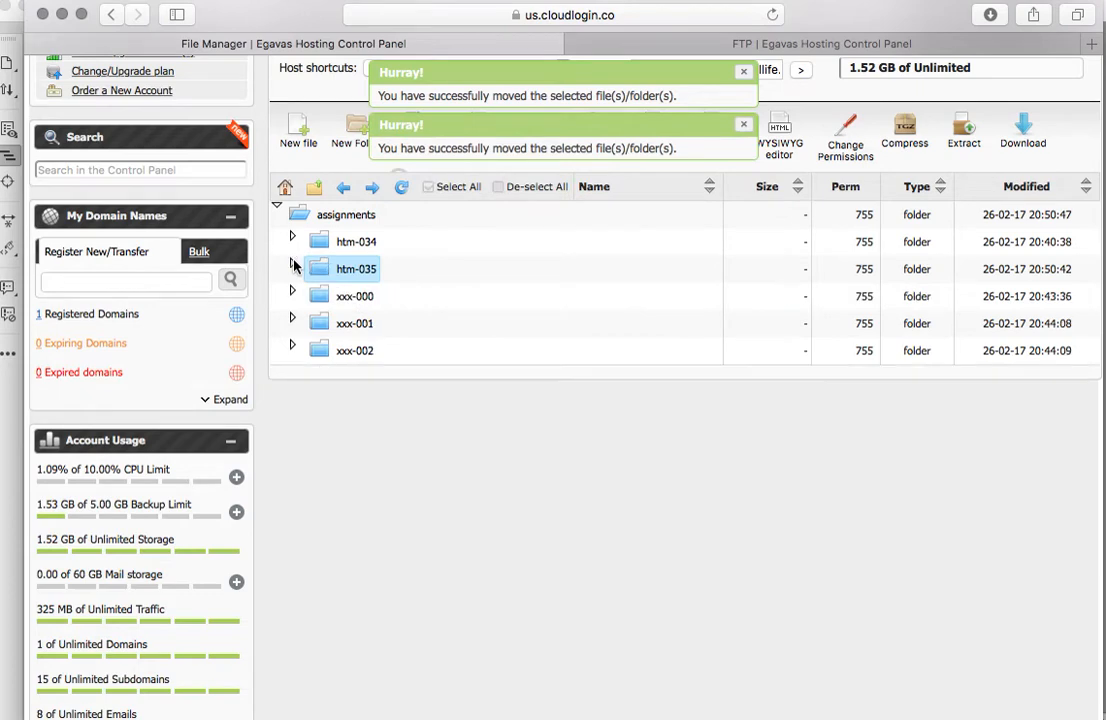
left_click(296, 262)
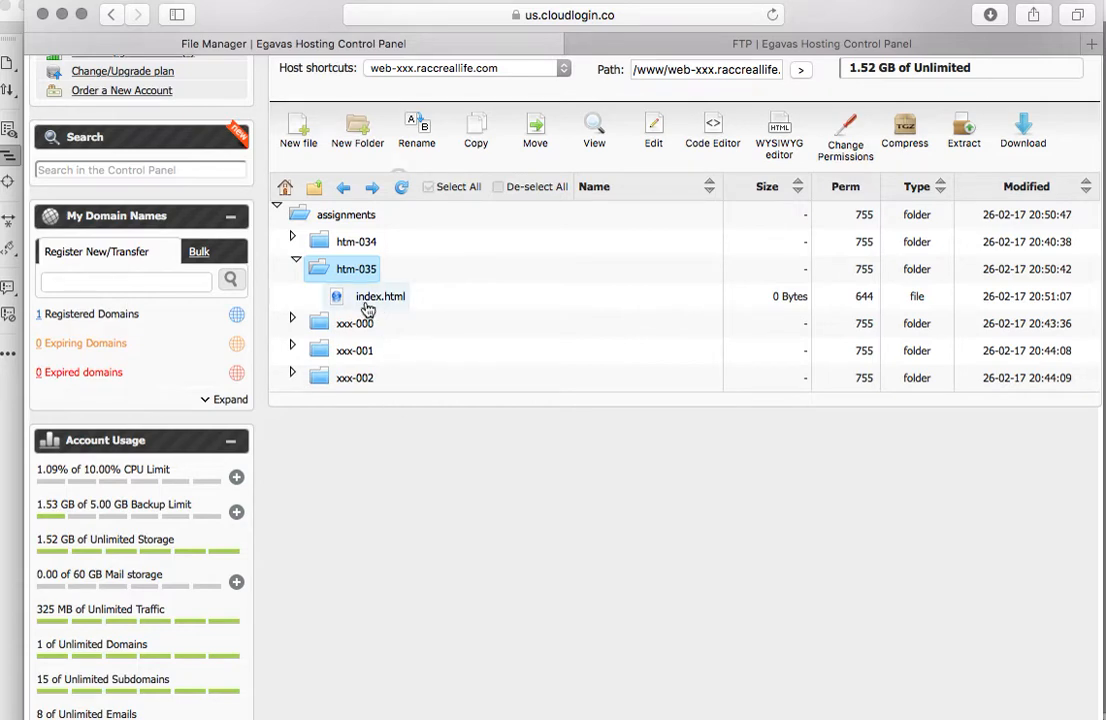
Open the htm-035 folder and check the end of its path, assignments/htm-035
double_click(350, 271)
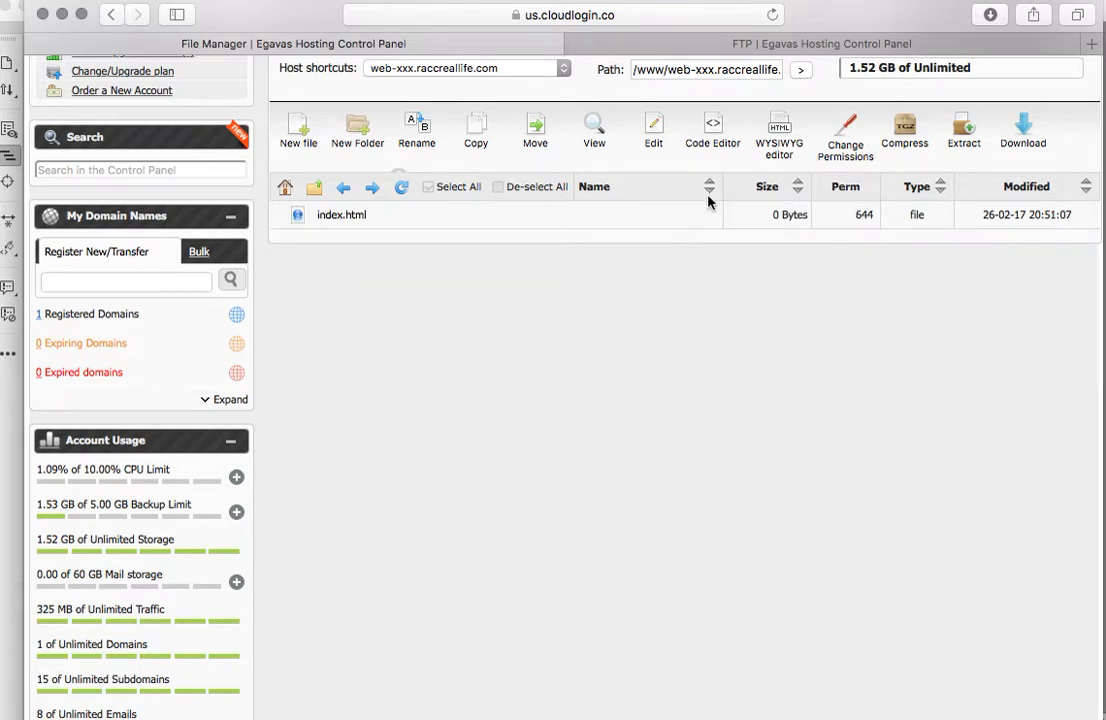
left_click_drag(749, 65, 789, 83)
left_click(730, 70)
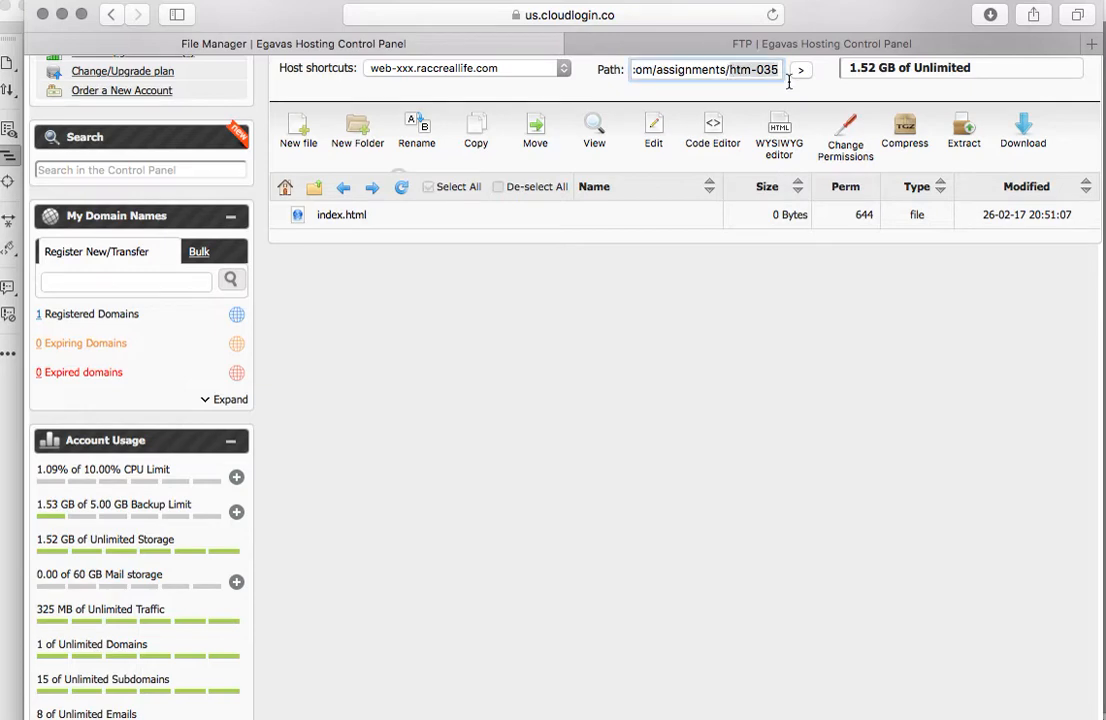
Go back up to the assignments folder, switch to Chrome and reload the site's Index of /assignments page after checking its address
left_click(661, 546)
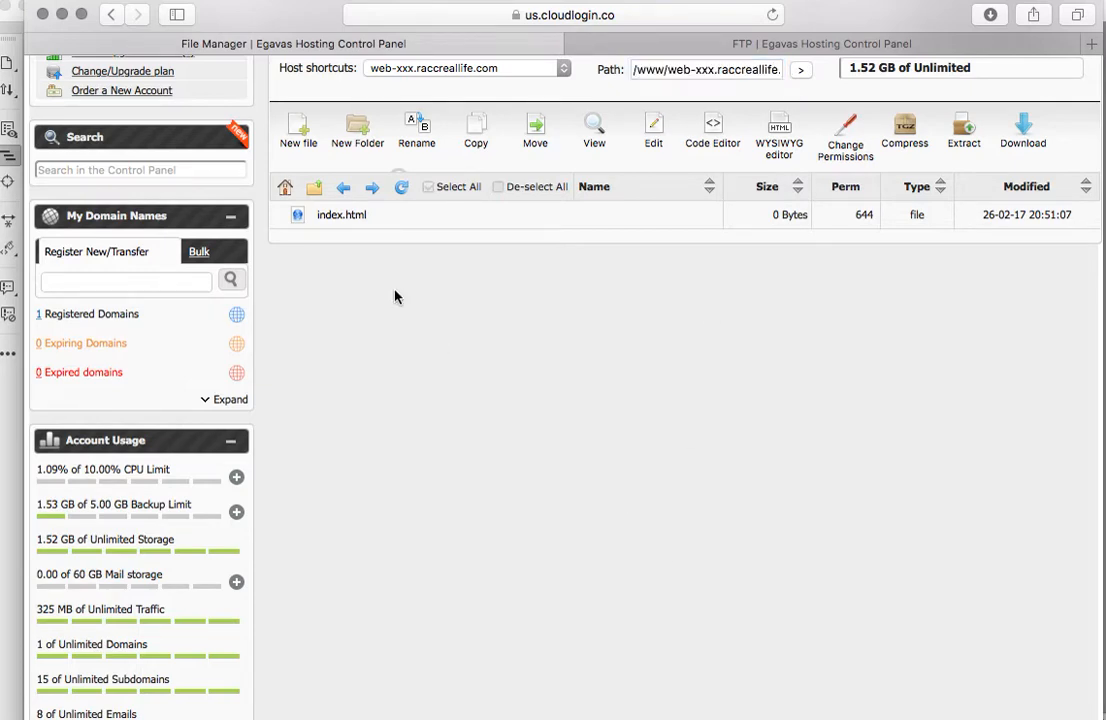
left_click(313, 190)
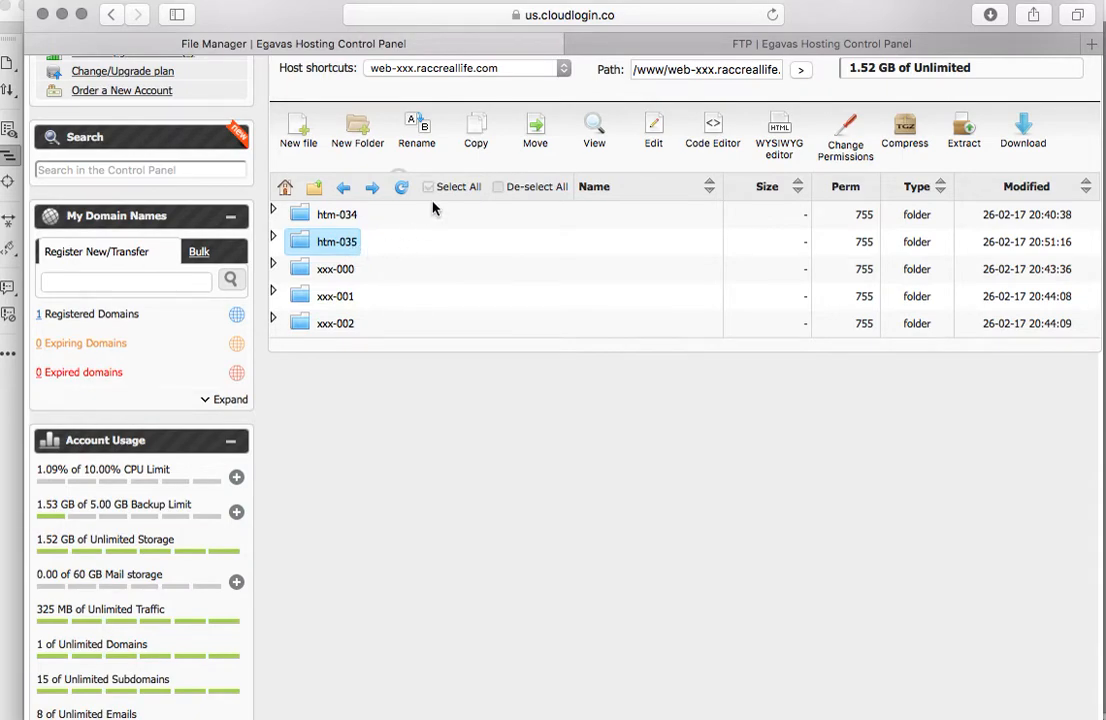
key("super+Tab")
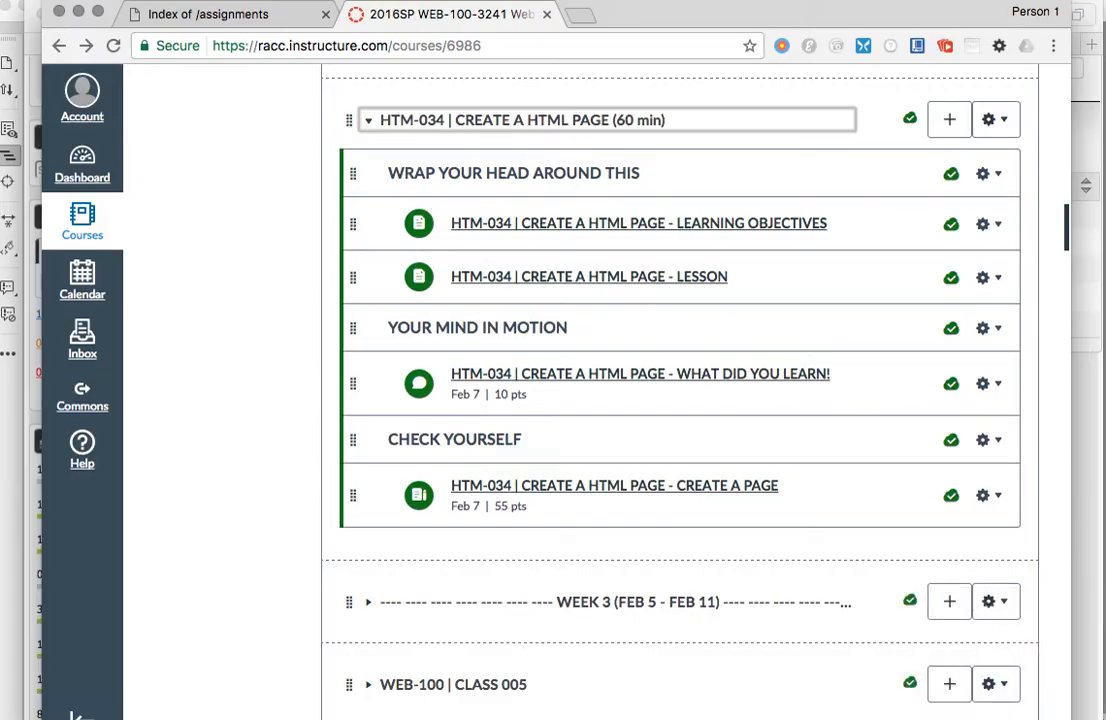
left_click(245, 14)
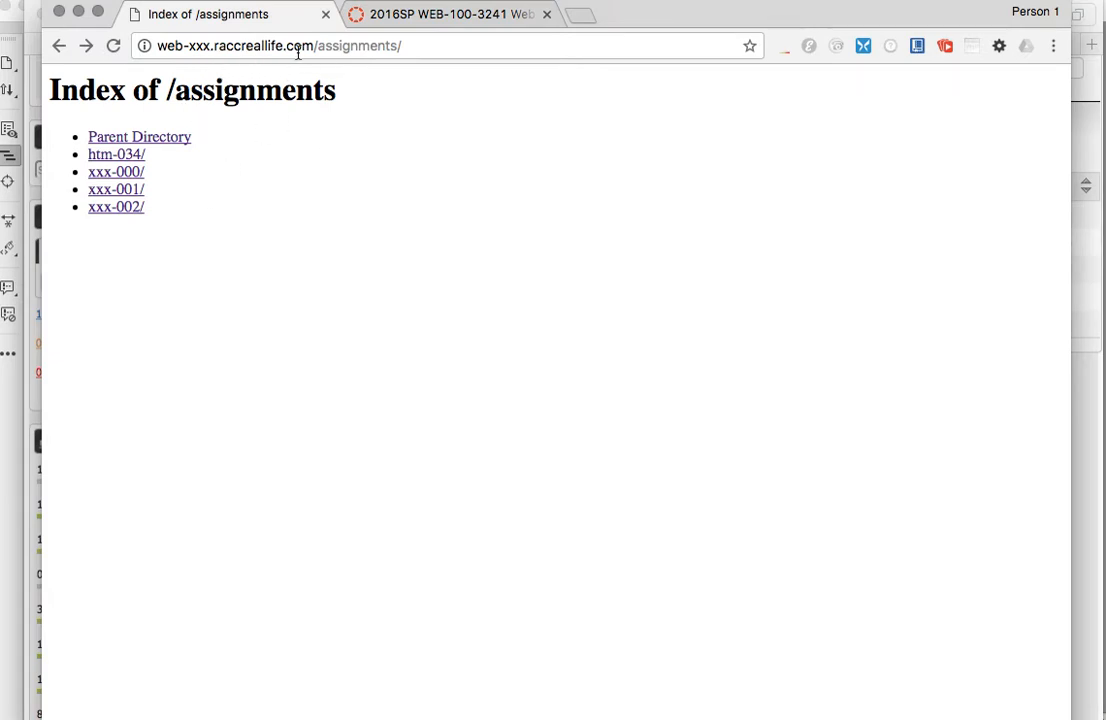
left_click_drag(312, 46, 146, 54)
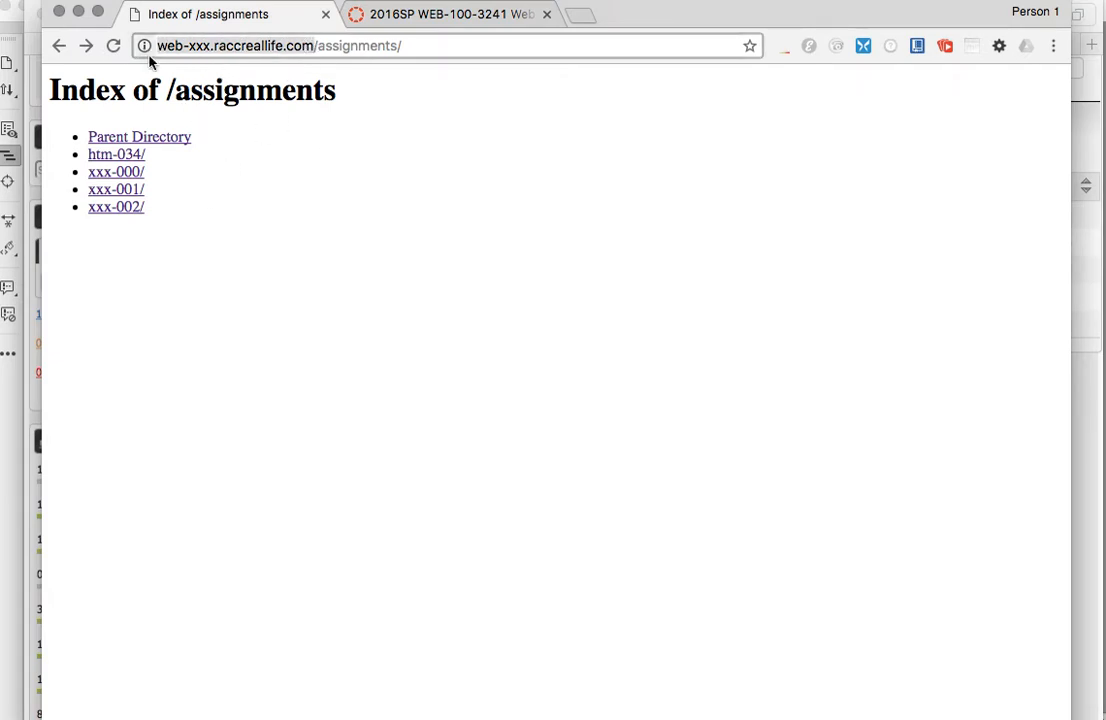
left_click(370, 46)
double_click(370, 46)
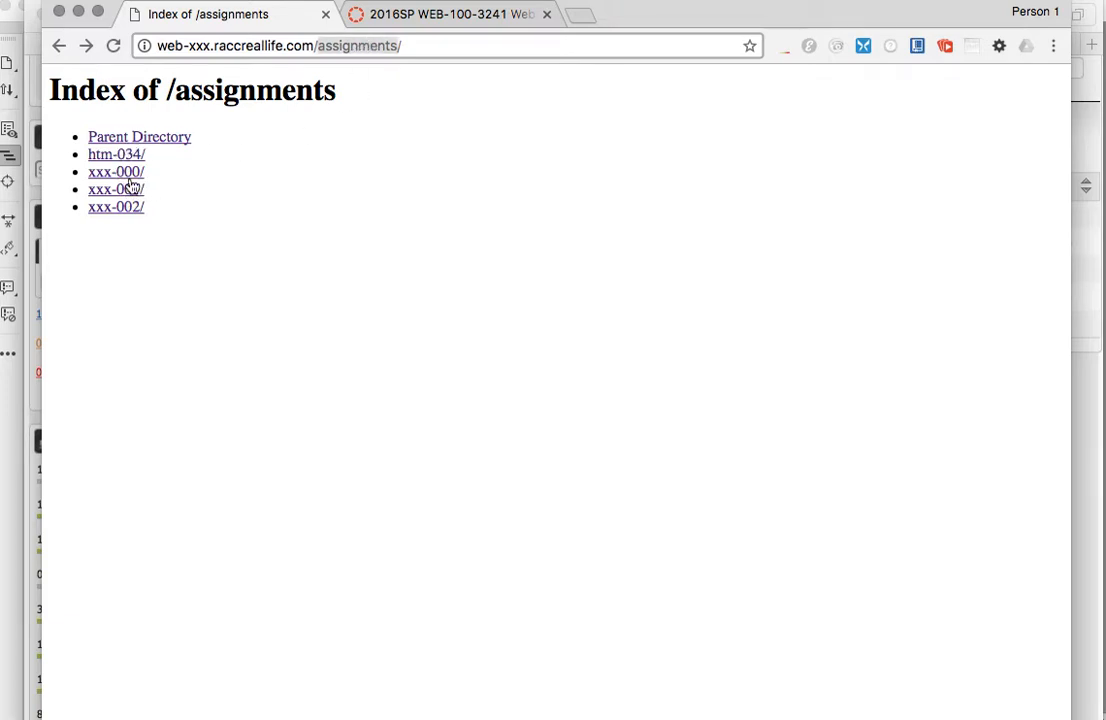
left_click(113, 46)
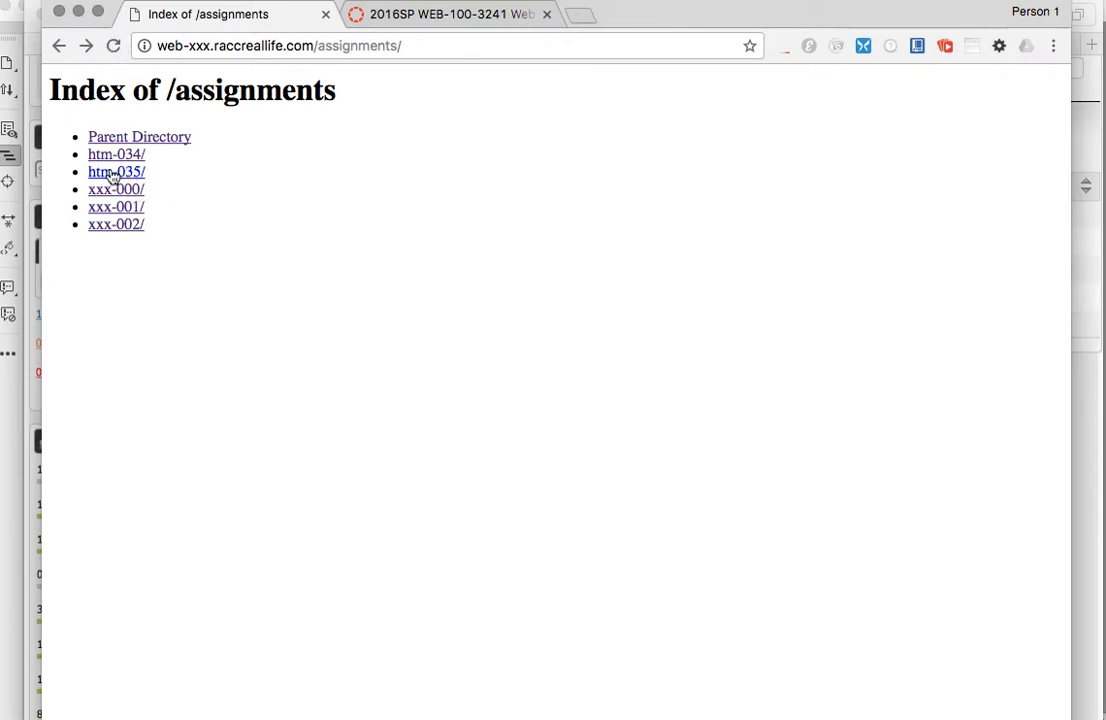
Open the htm-035 page from the assignments index, check its address and return to the index
left_click(112, 175)
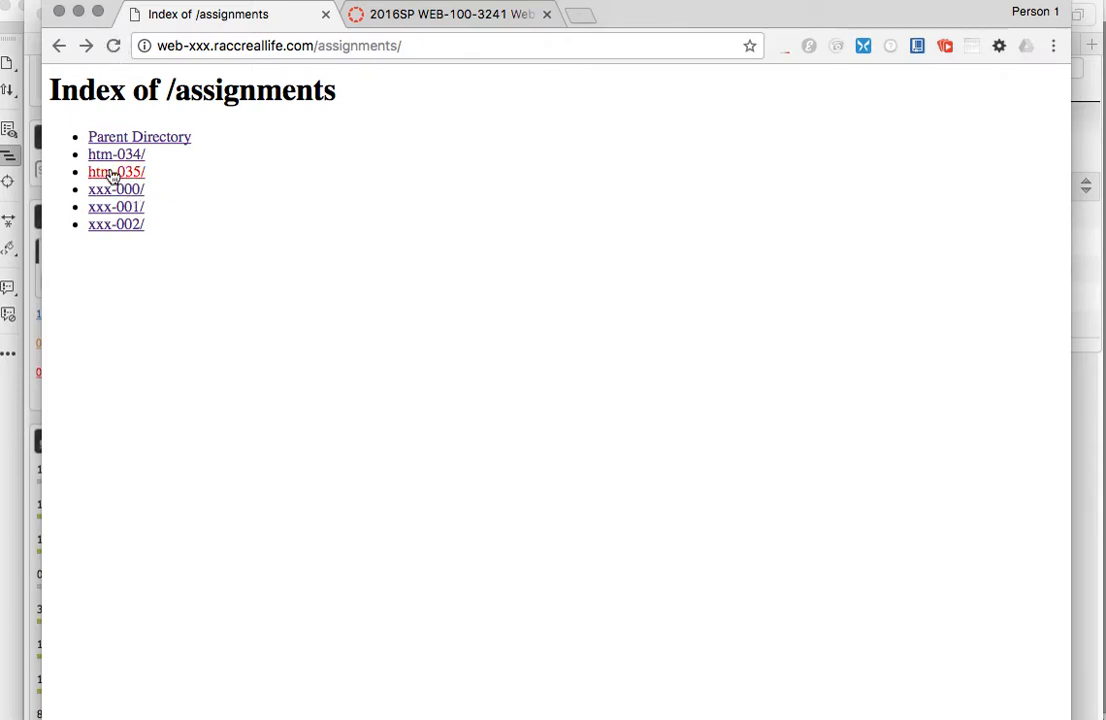
left_click(420, 47)
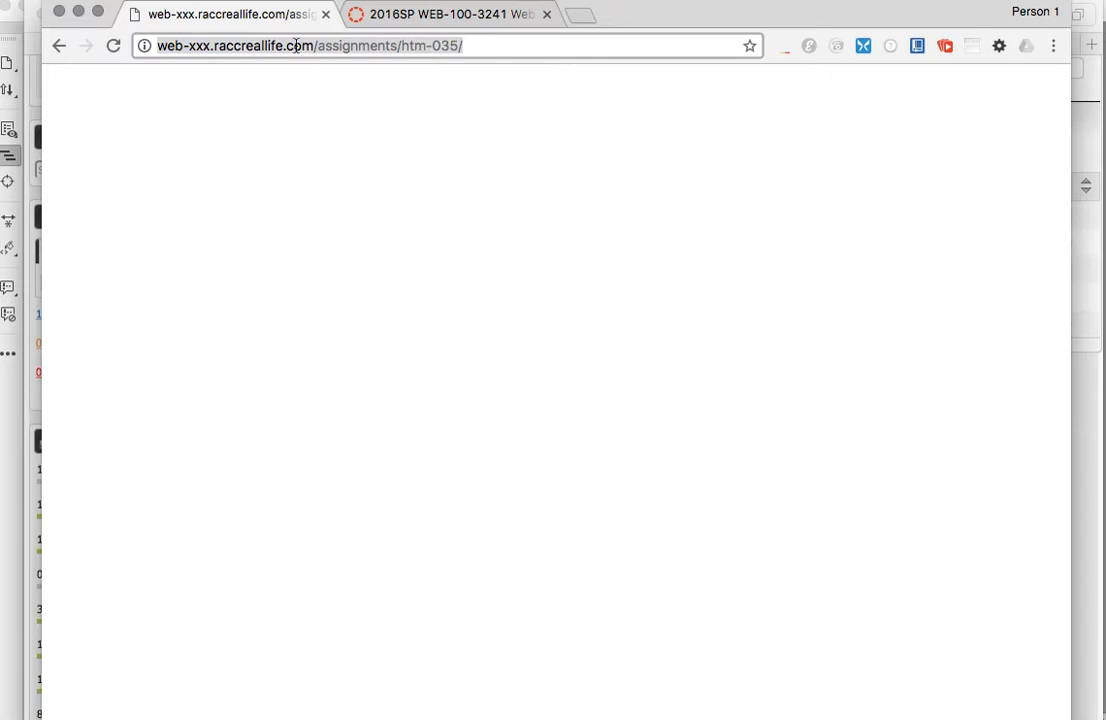
left_click(61, 48)
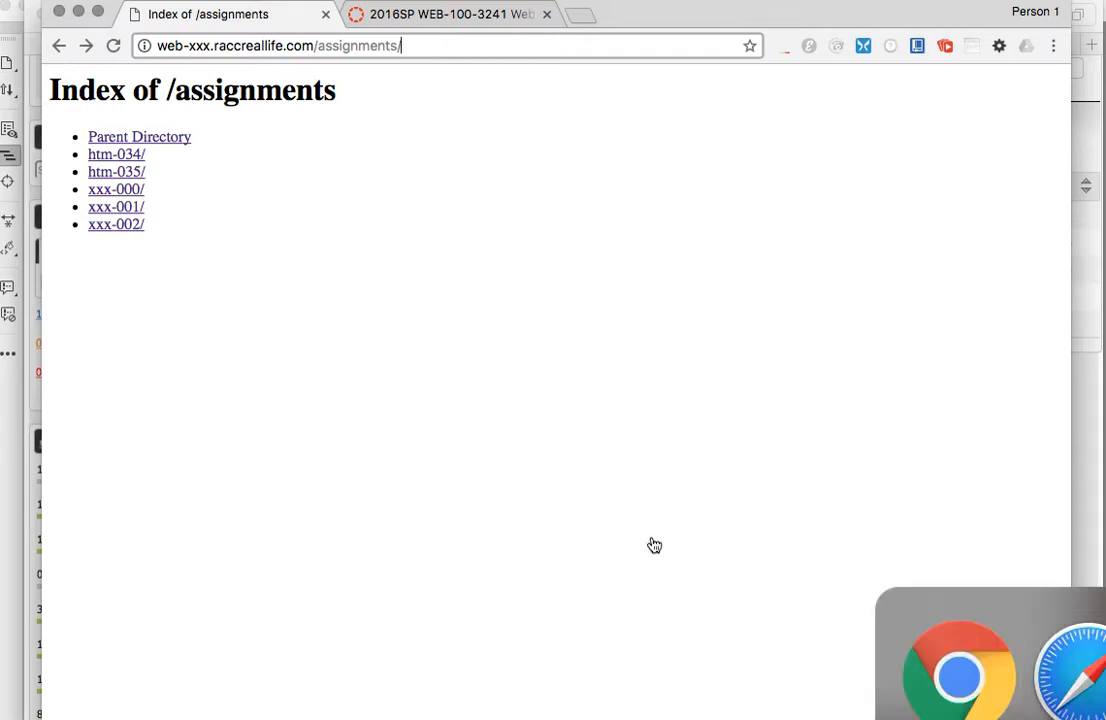
Switch to Dreamweaver and preview synchronizing the assignments folder with Selected Local Files Only and Get and Put newer files
key("super+Tab")
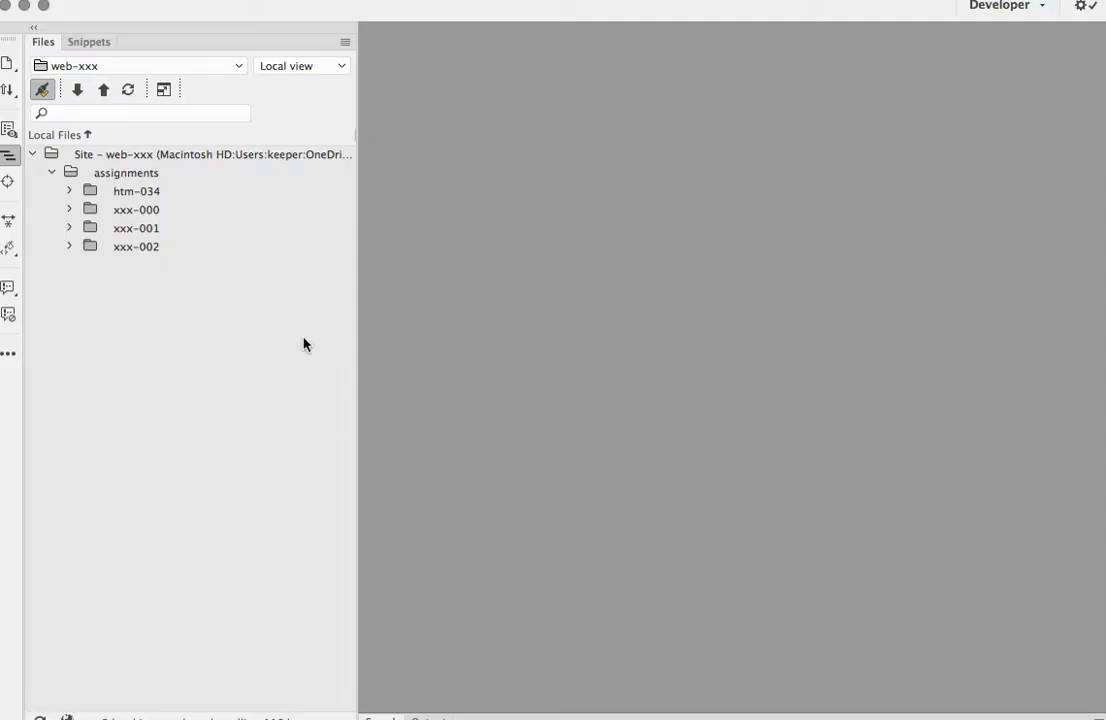
left_click(138, 176)
right_click(138, 176)
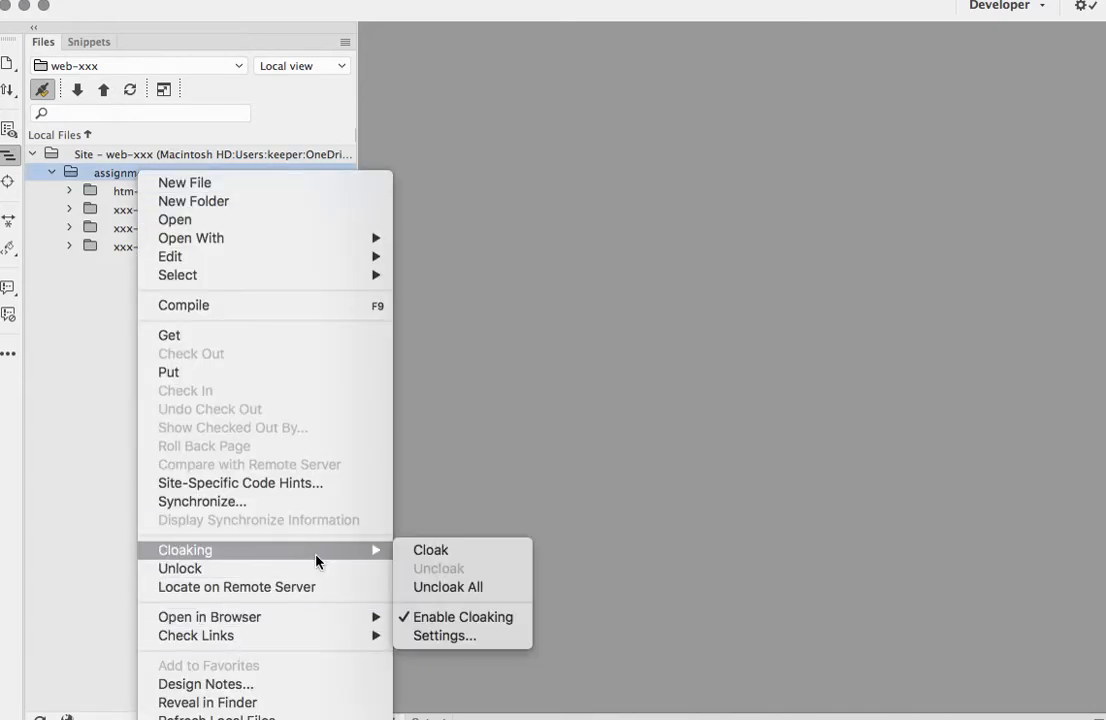
left_click(337, 504)
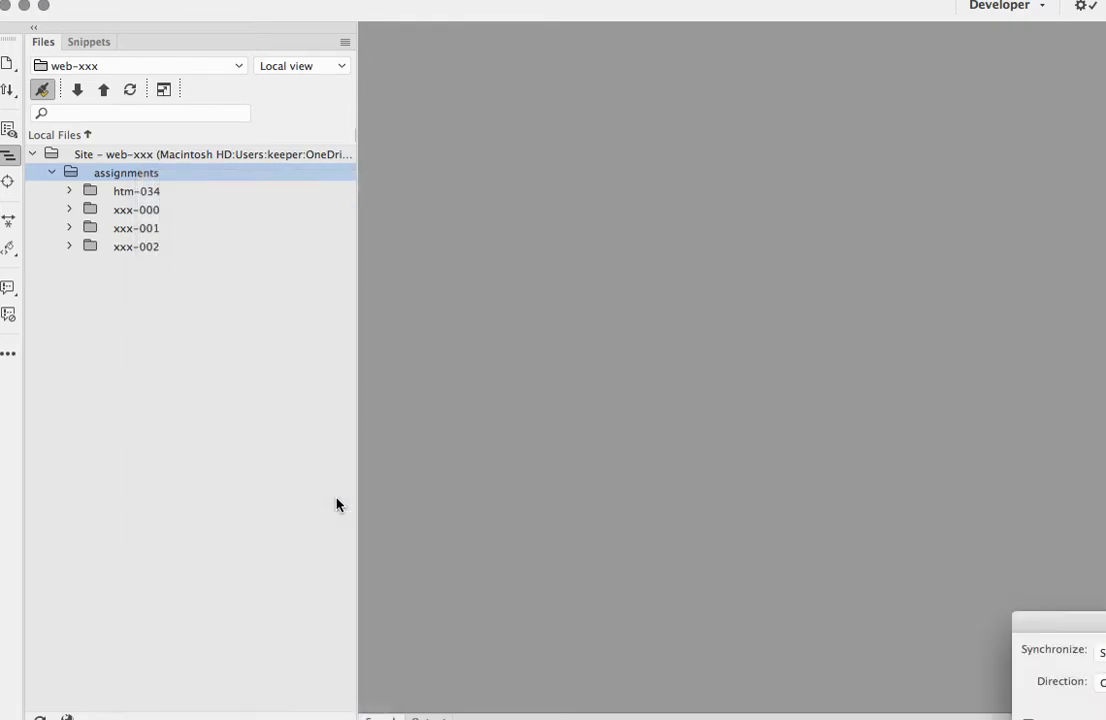
left_click_drag(1105, 627, 636, 295)
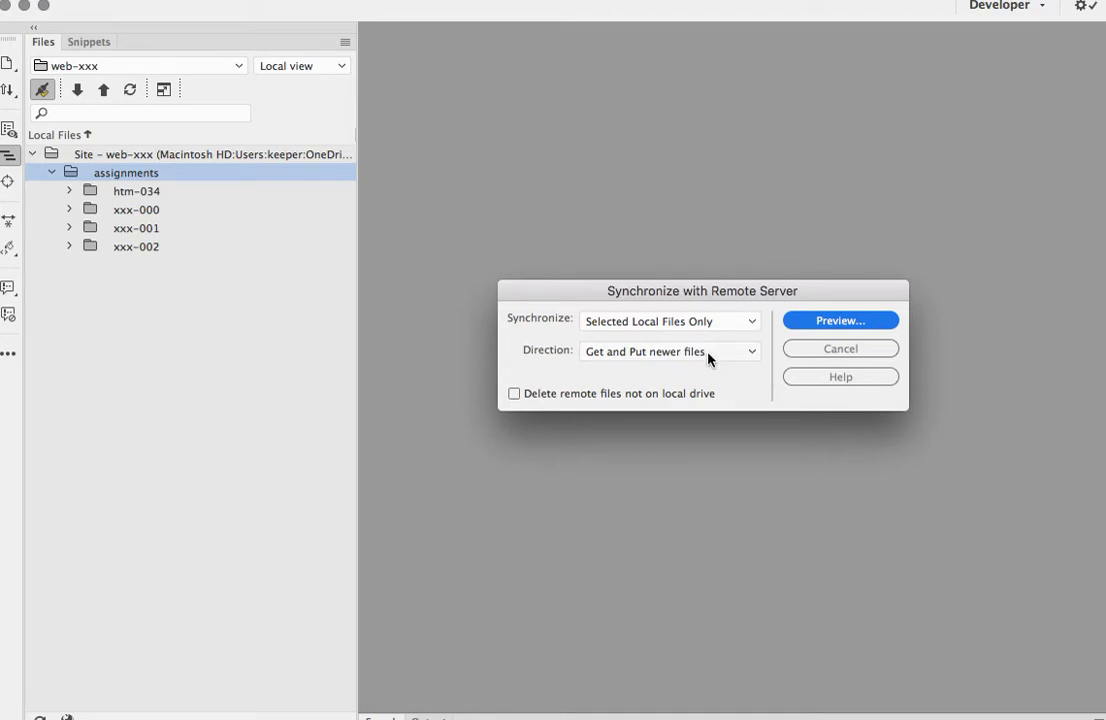
left_click(833, 330)
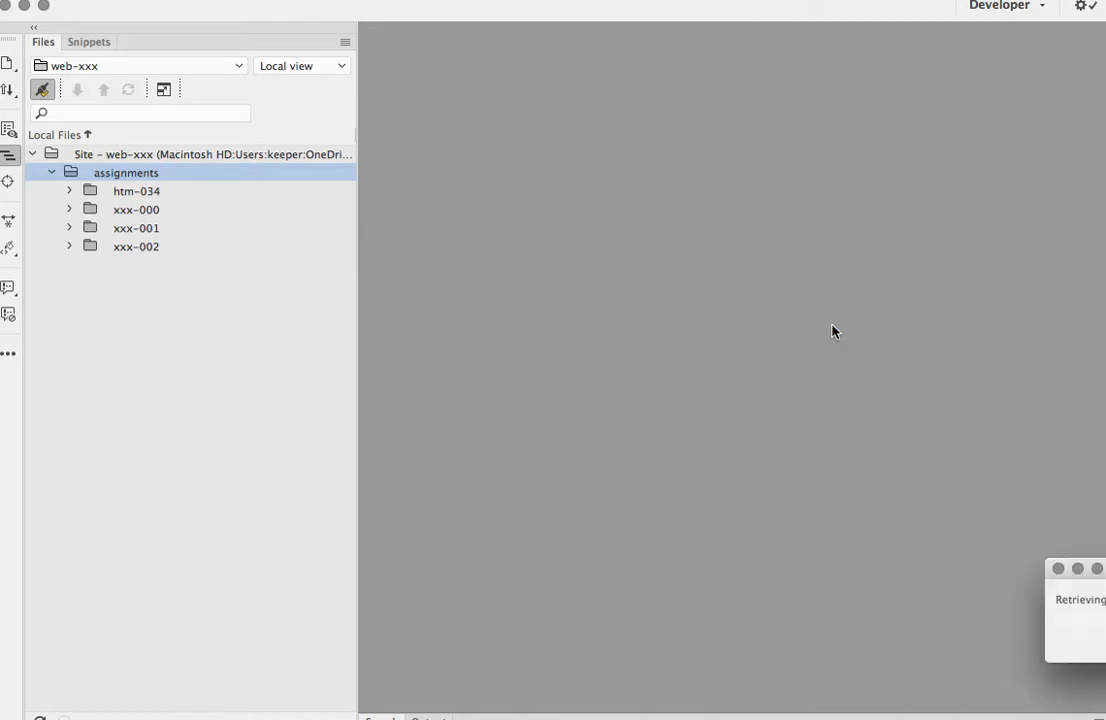
Run the synchronization to get assignments/htm-035/index.html from the remote server, and check the contents of the local htm-035 folder
left_click_drag(1105, 570, 731, 351)
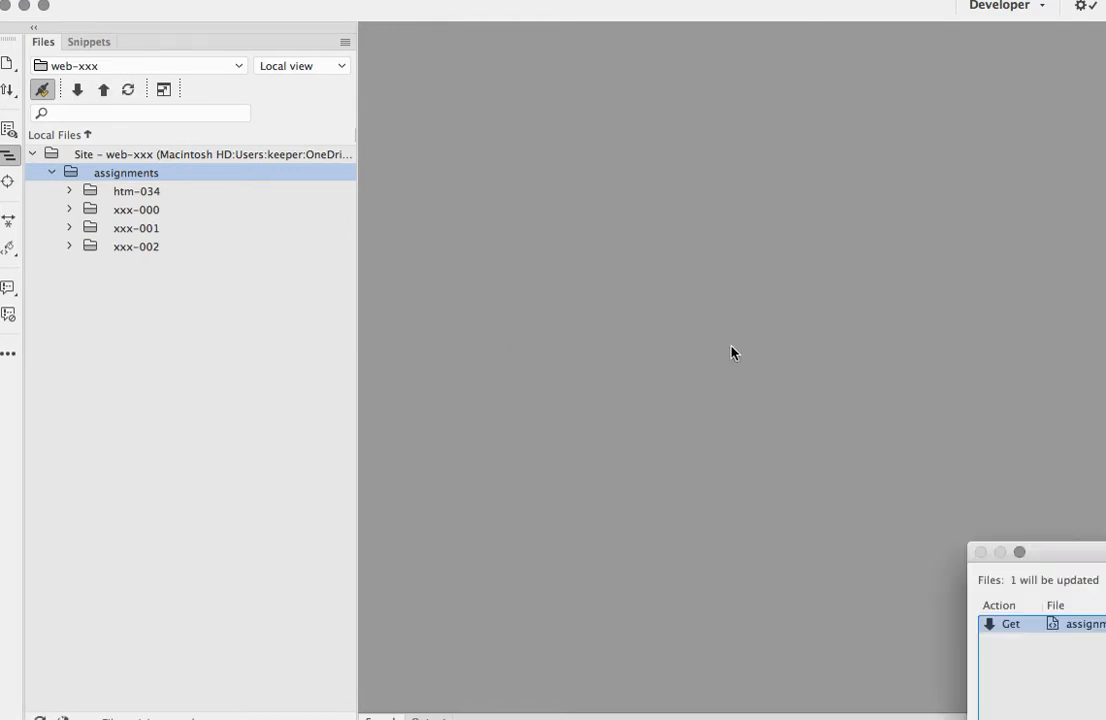
left_click_drag(1100, 553, 669, 96)
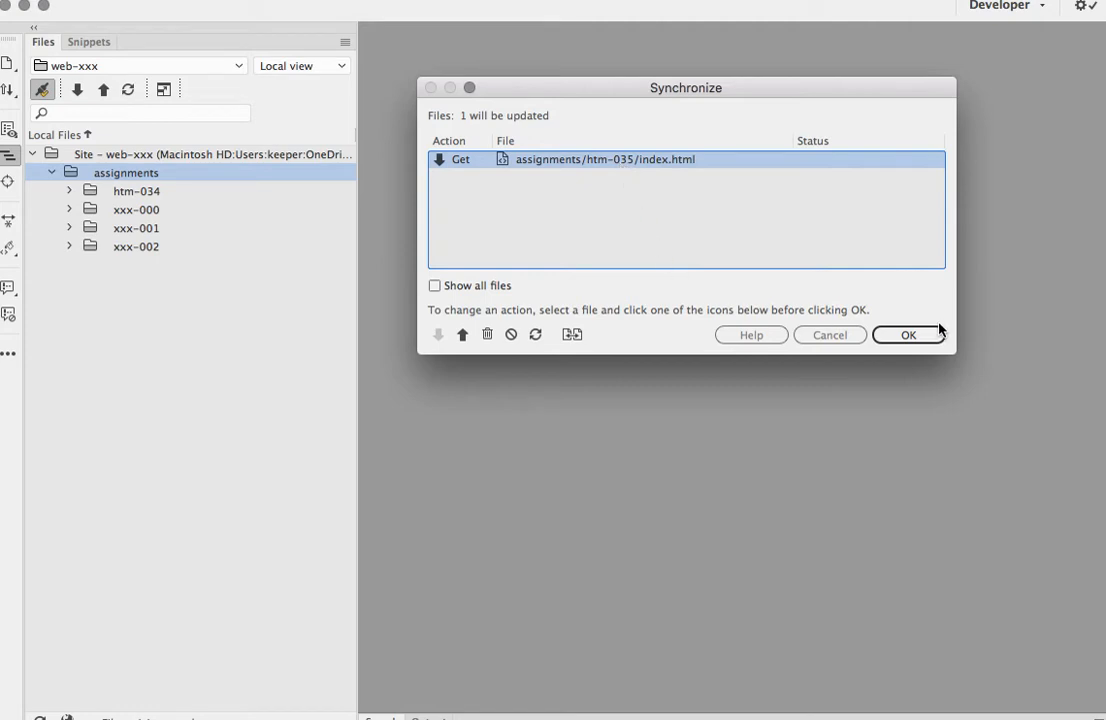
left_click(908, 334)
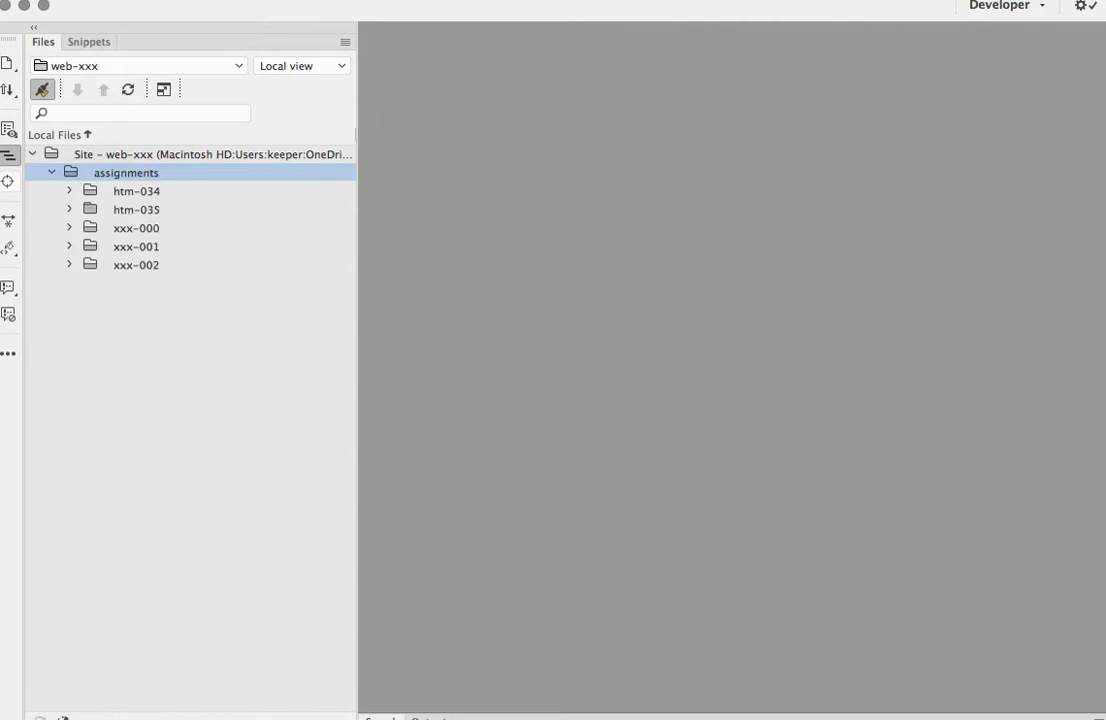
left_click(70, 210)
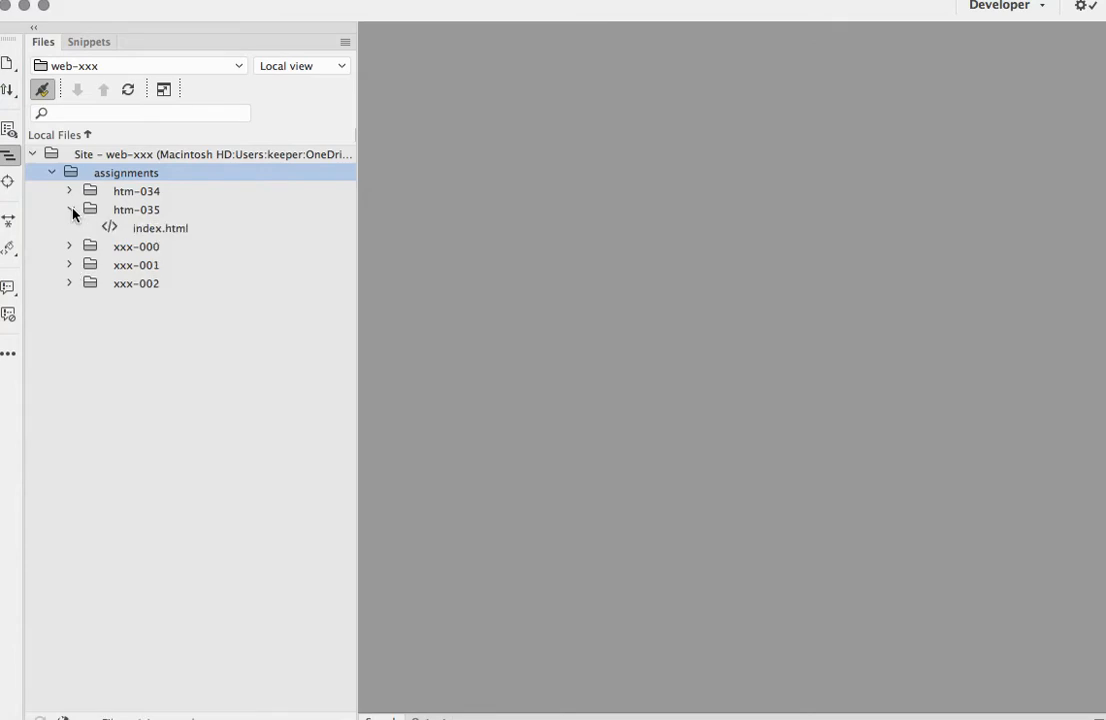
left_click(70, 210)
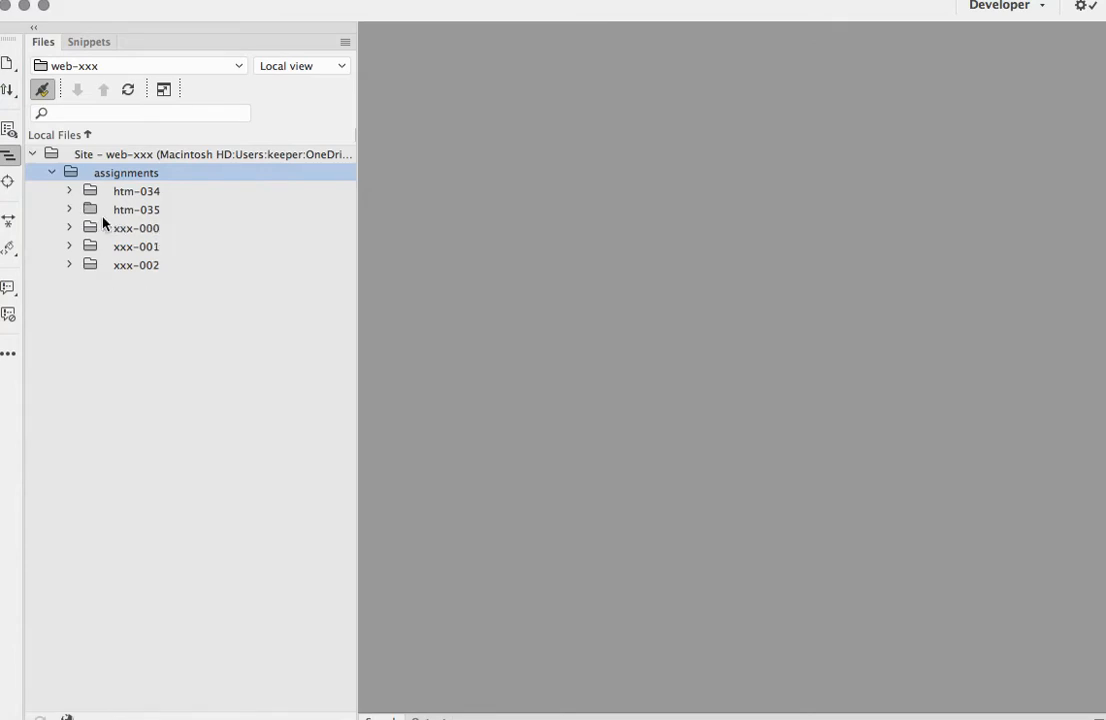
Create a folder named xxx-003 inside the local assignments folder
right_click(144, 177)
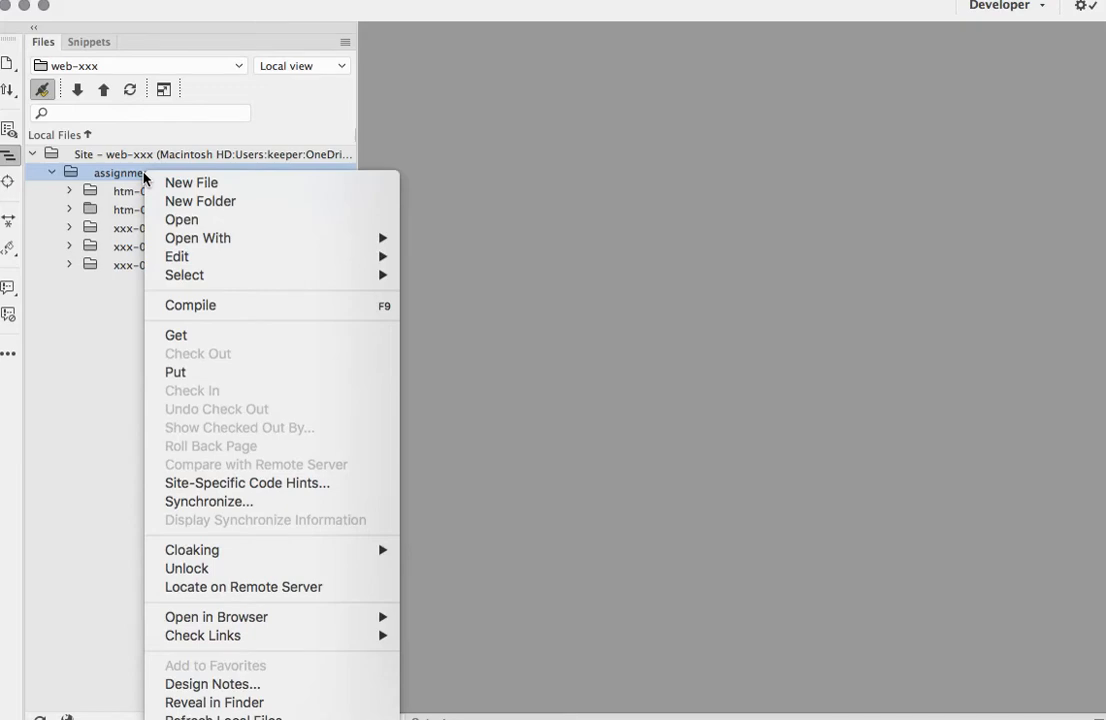
left_click(187, 202)
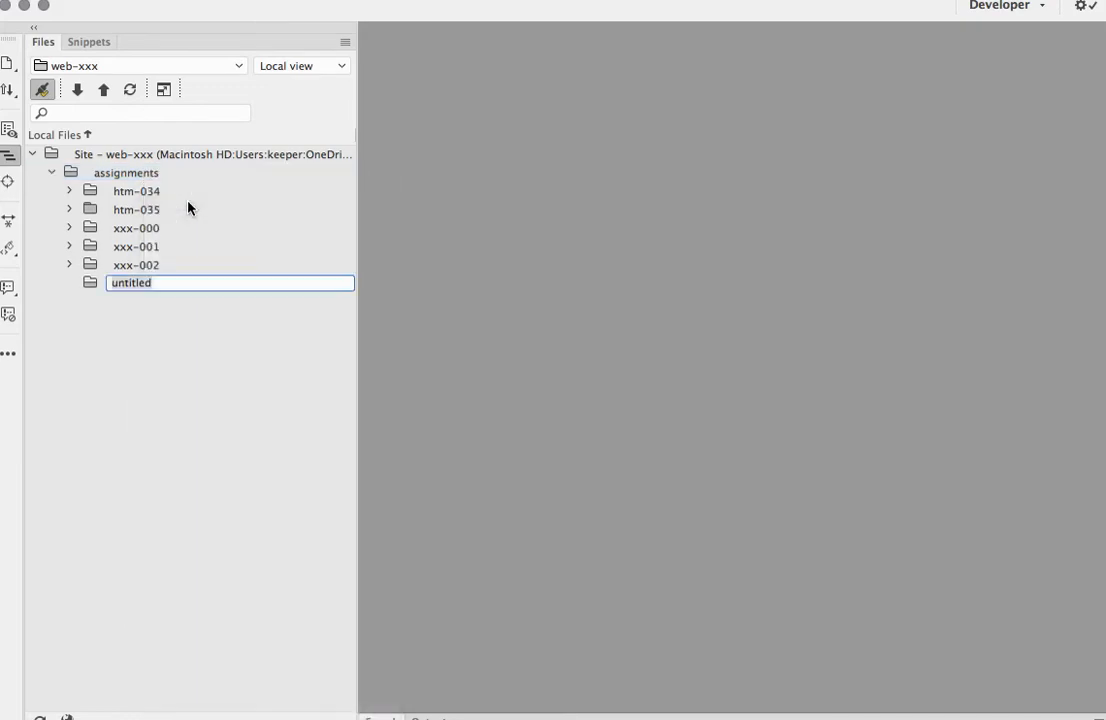
type("xxx-003")
key("Return")
Create a file named index.html inside the xxx-003 folder
right_click(143, 286)
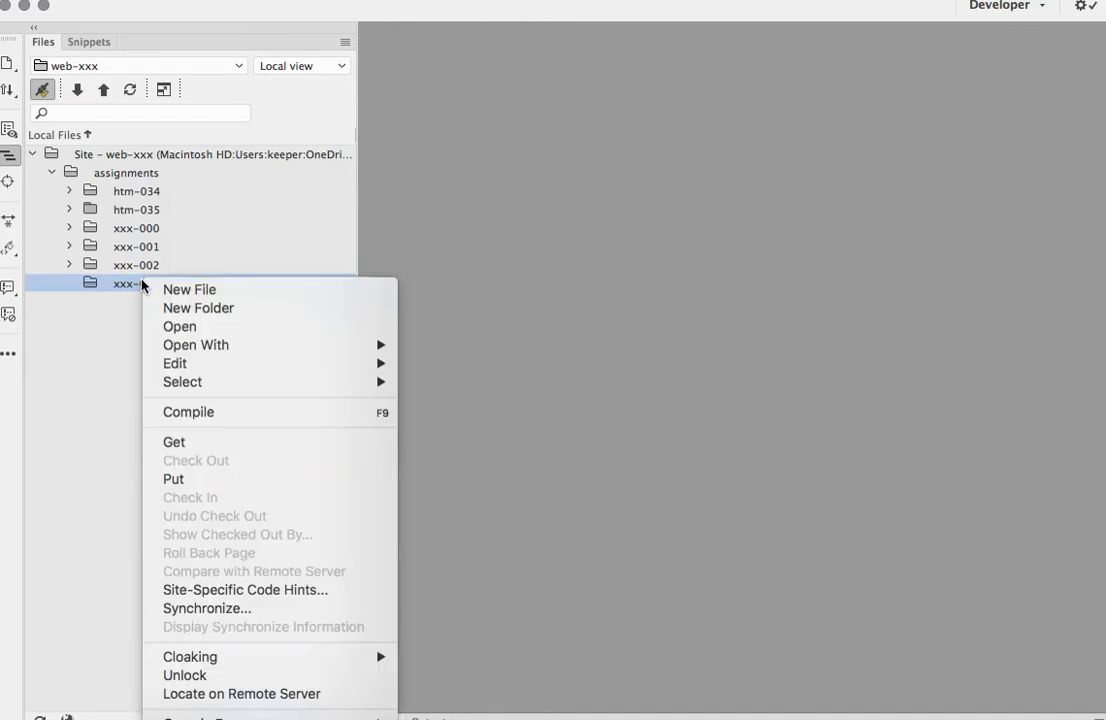
left_click(180, 291)
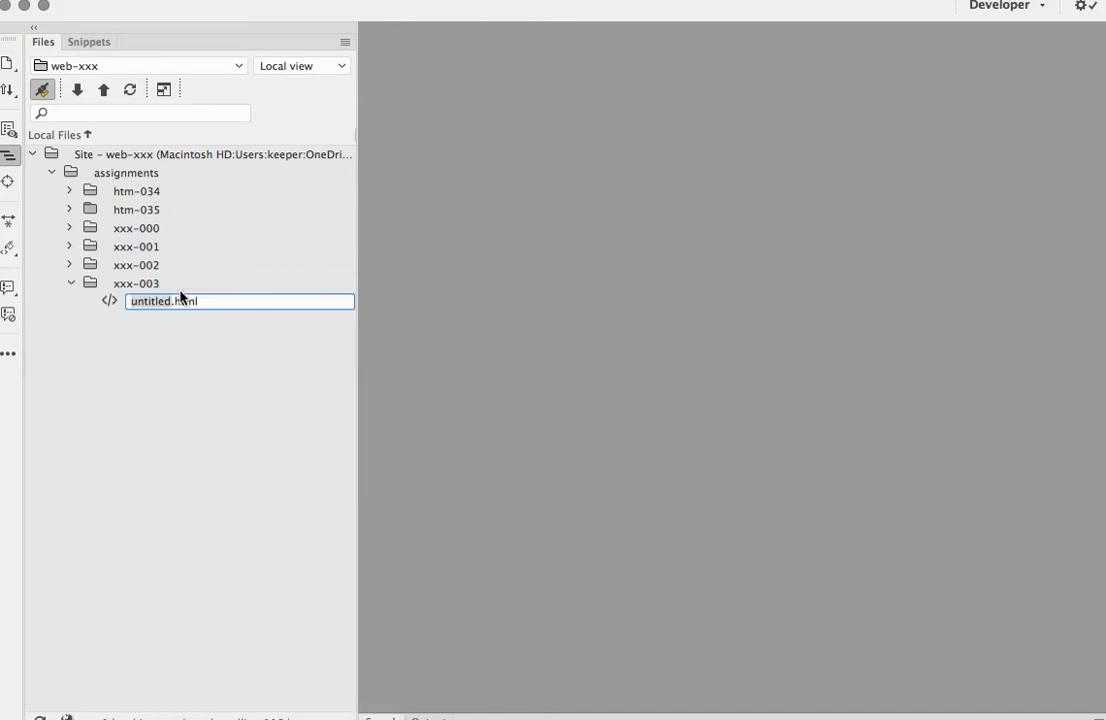
type("ind")
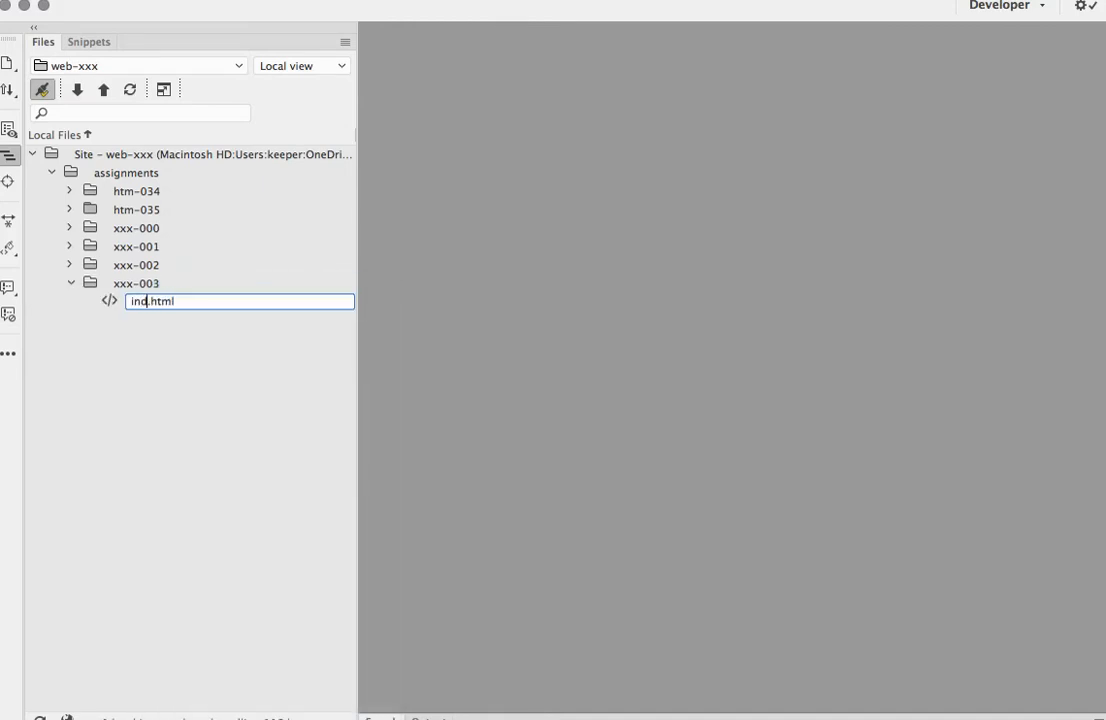
type("ex")
key("Return")
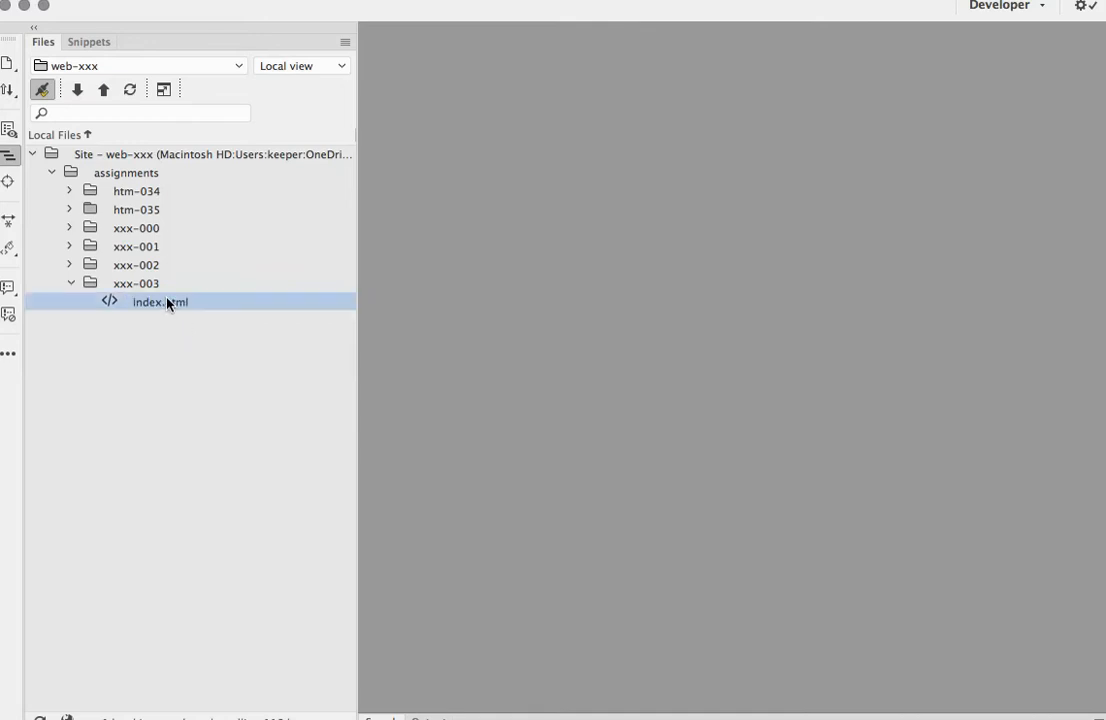
Open the index.html file of xxx-003 for editing and copy that folder's name
double_click(168, 303)
left_click(125, 285)
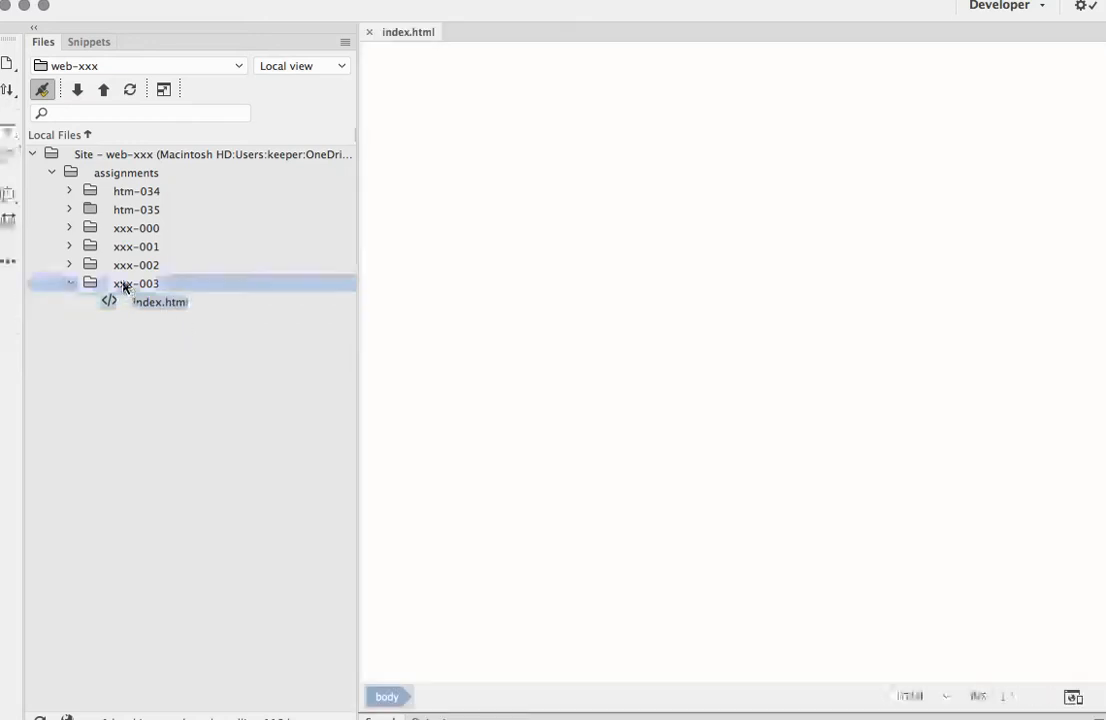
left_click(127, 285)
key("super+c")
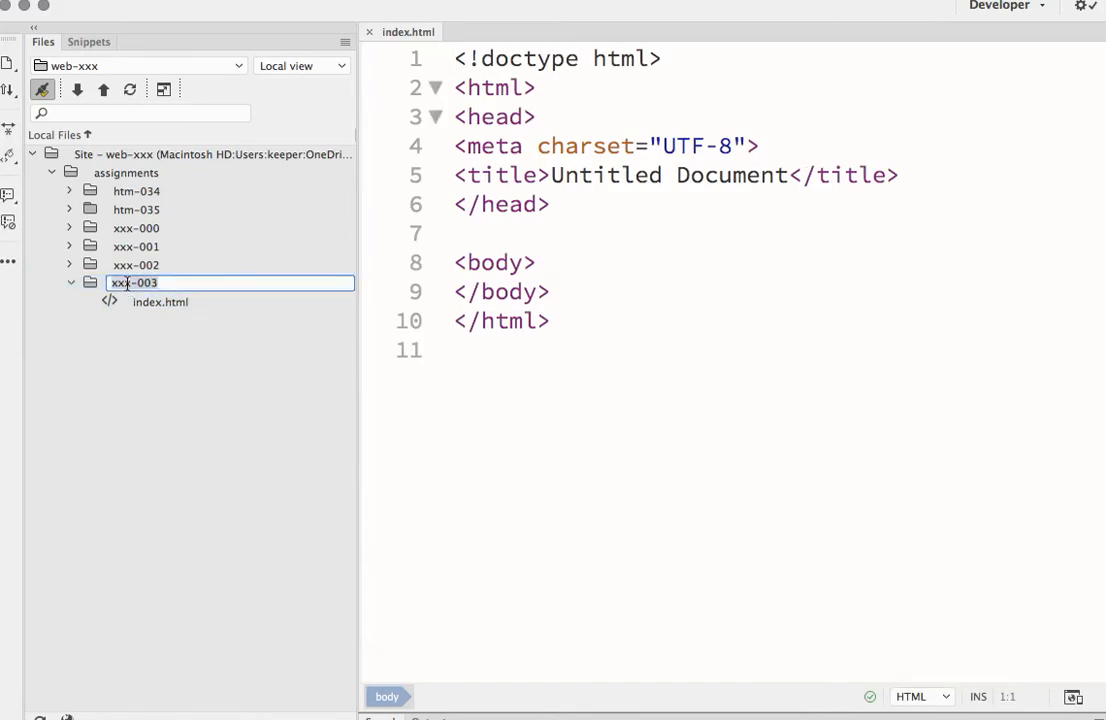
Add an h1 heading containing the copied folder name xxx-003 on a new line inside the body of index.html
left_click(634, 291)
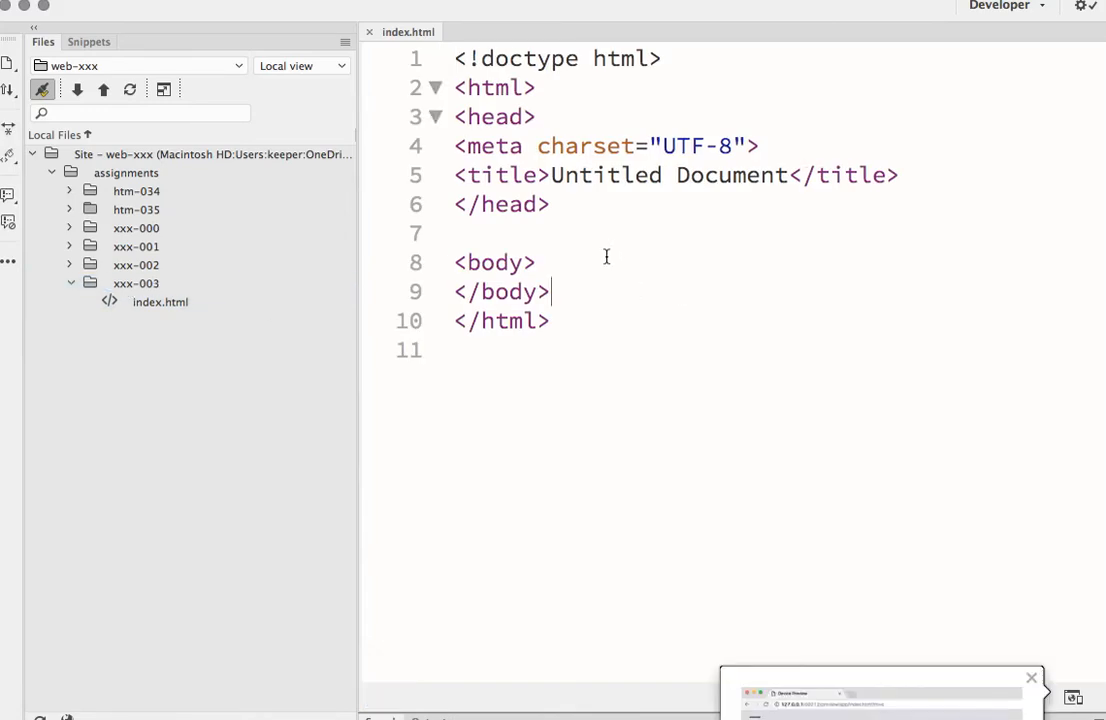
left_click(601, 262)
key("Return")
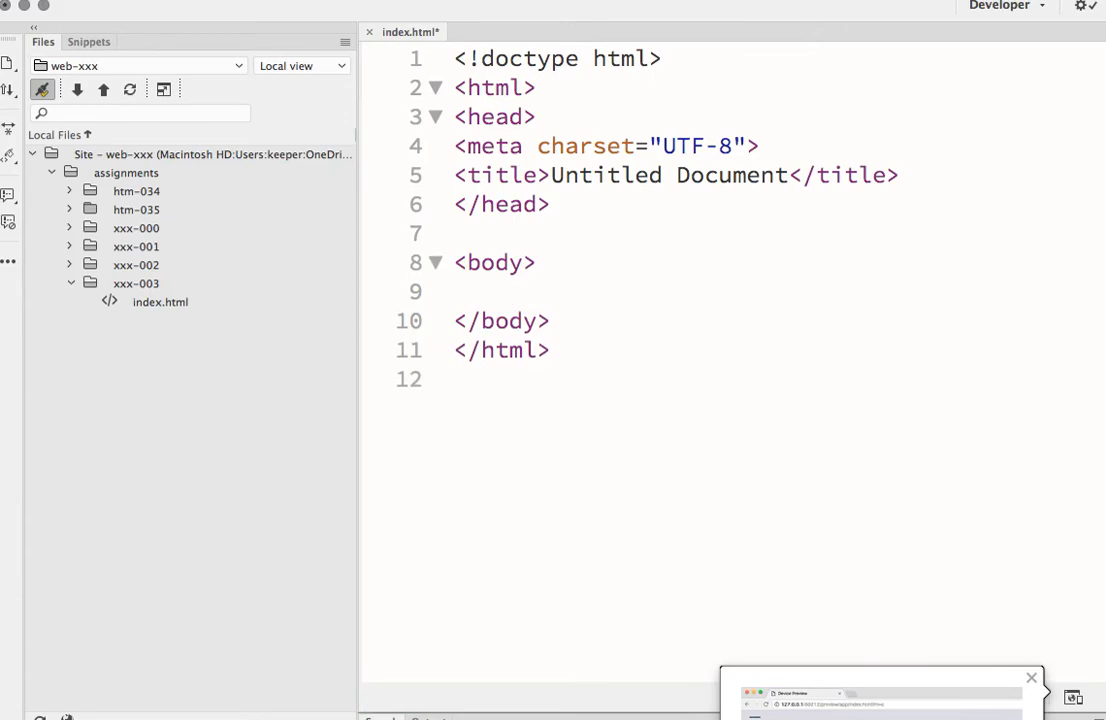
type("<")
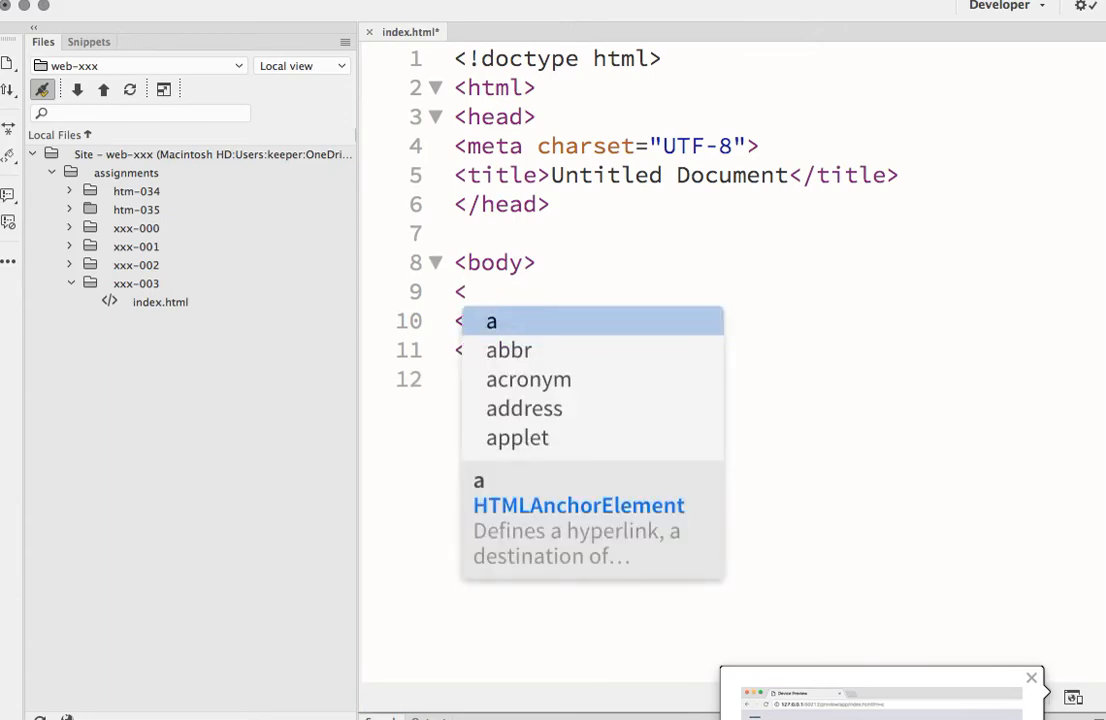
type("h1></h1>")
key("super+v")
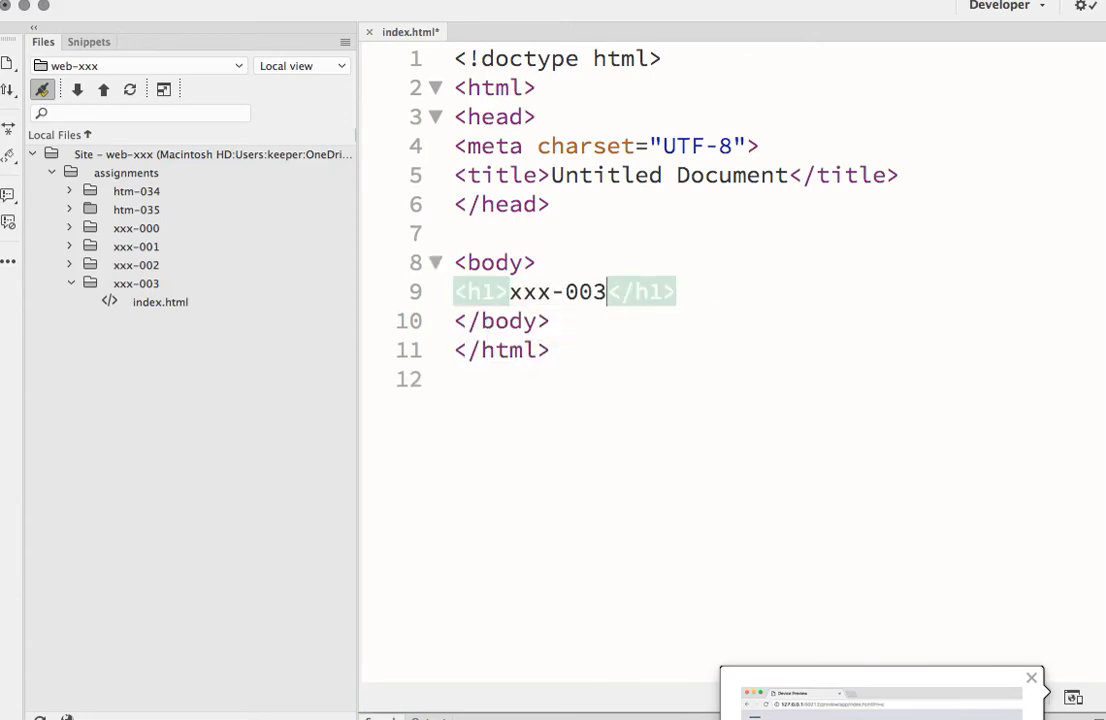
type("</h")
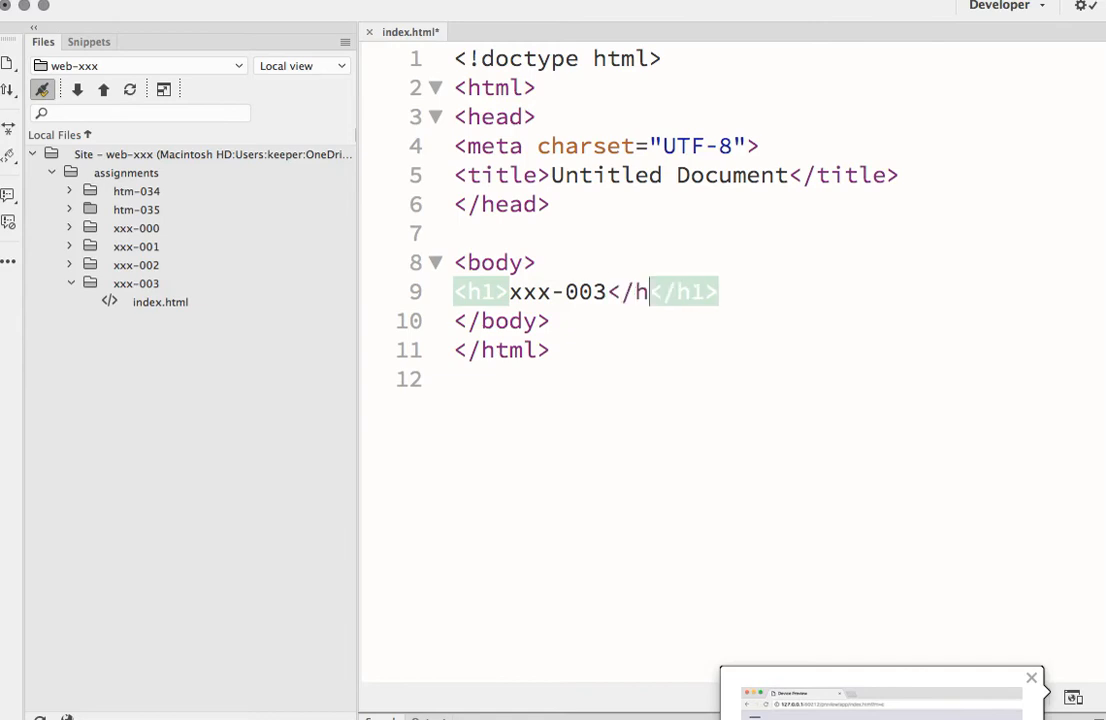
type("1>")
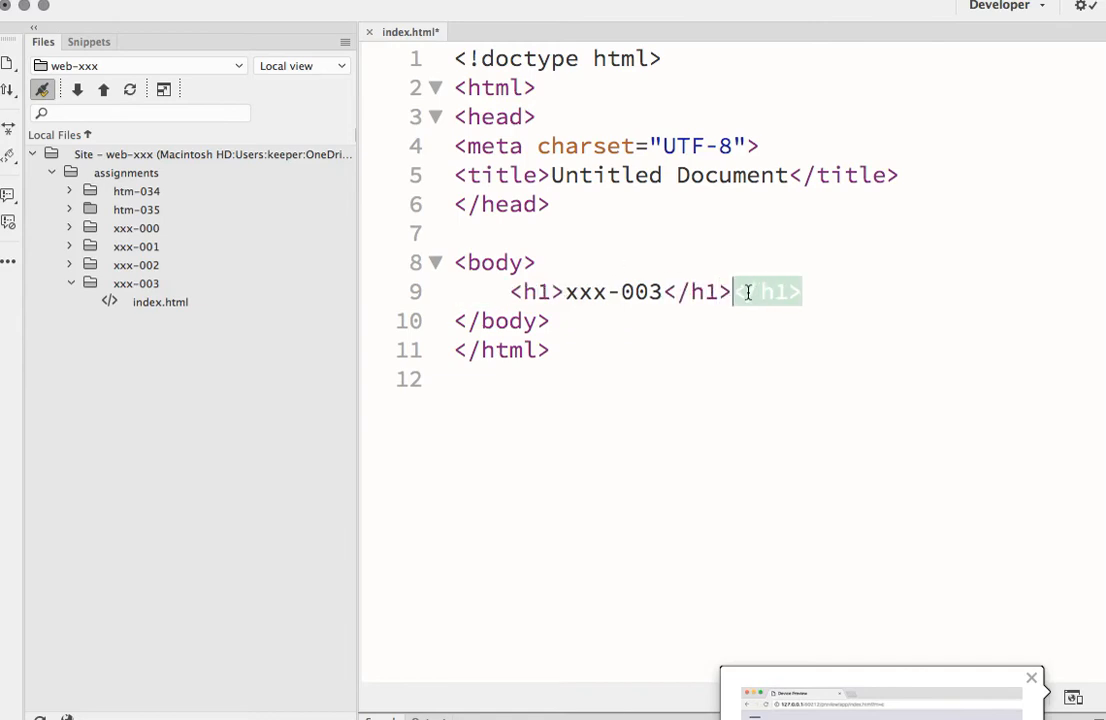
key("BackSpace")
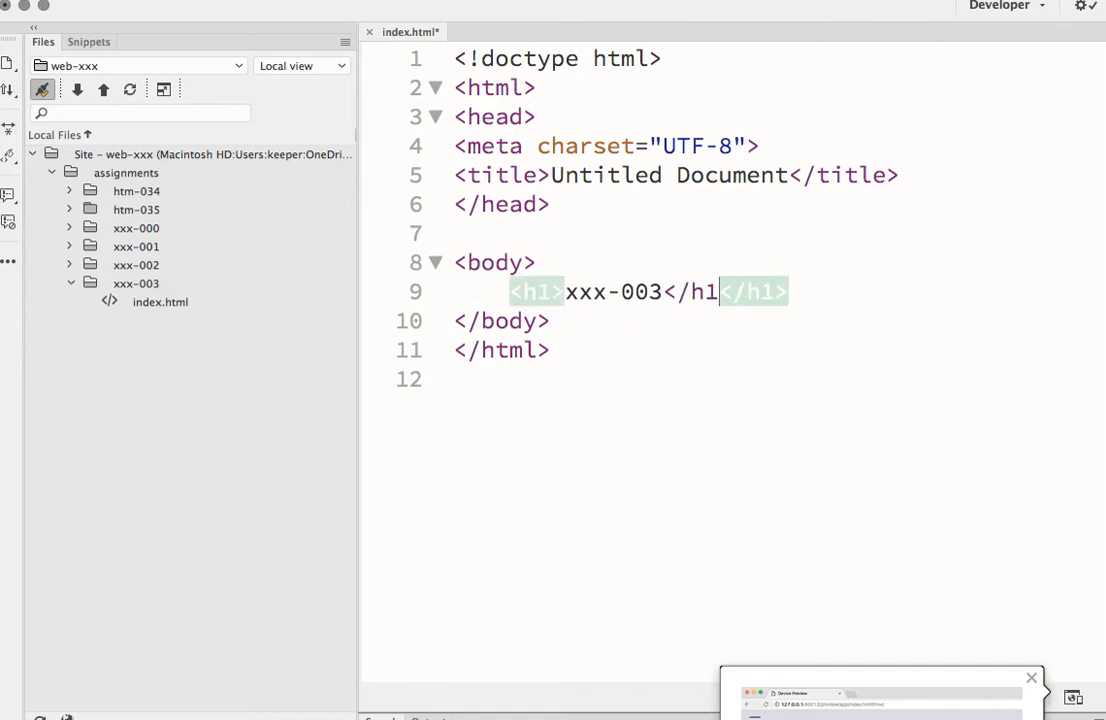
type(">")
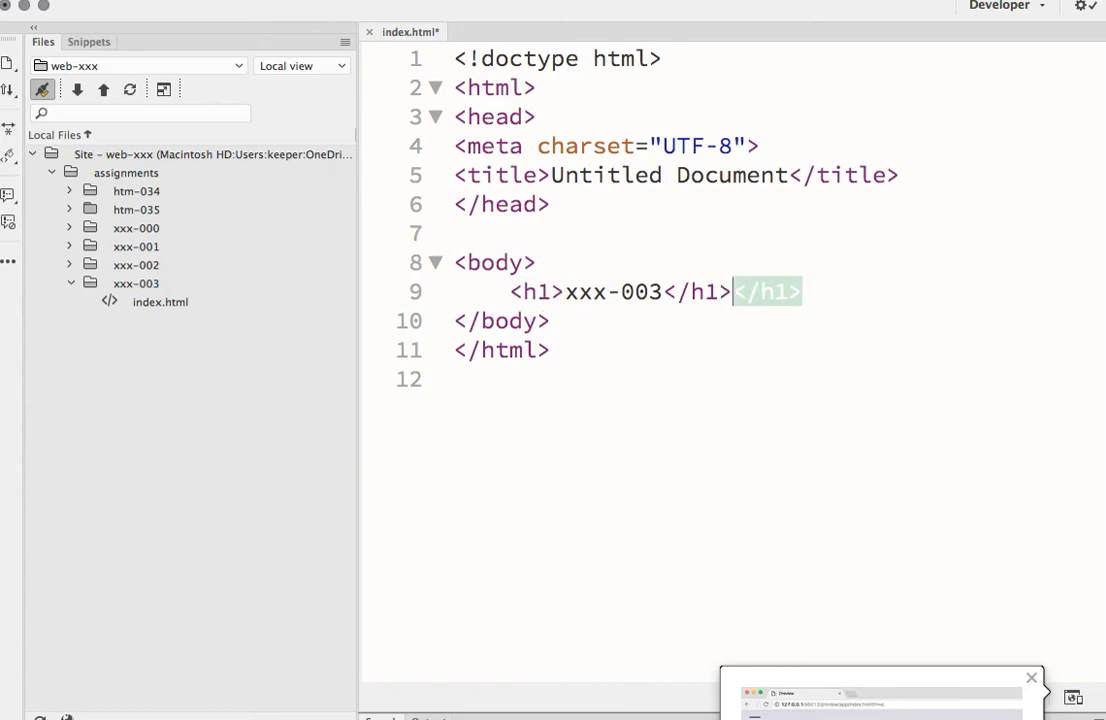
Remove the duplicate closing h1 tag after the xxx-003 heading, dismiss the preview pop-up, and save index.html
left_click(805, 292, "shift")
key("Right")
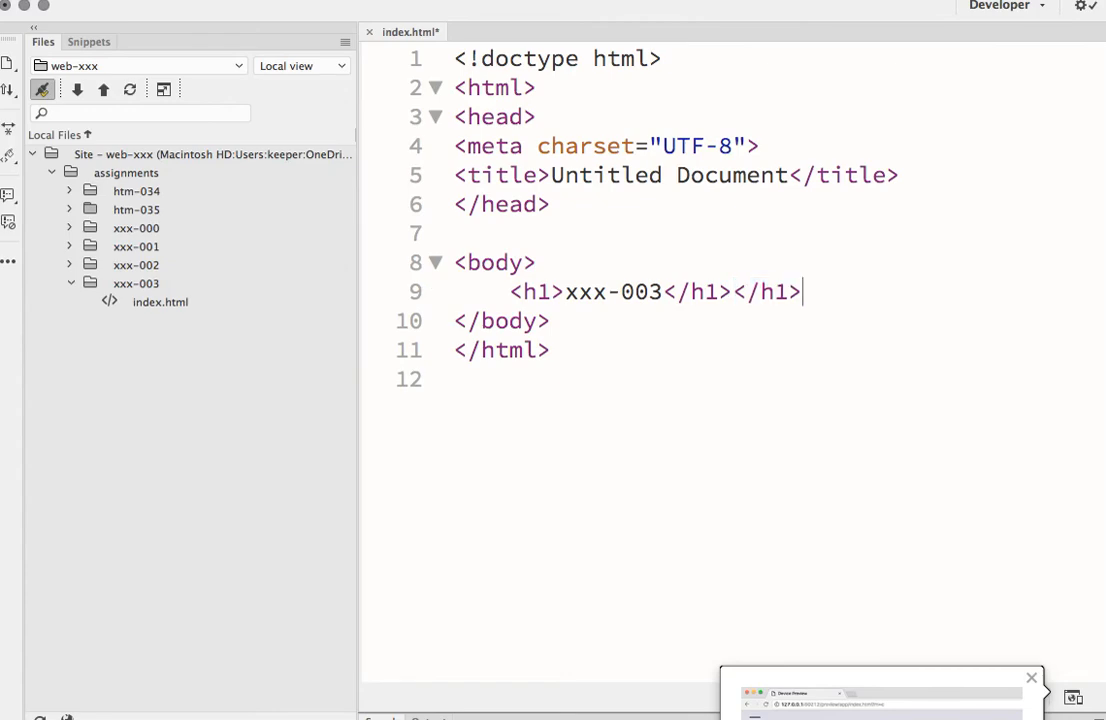
key("BackSpace")
key("BackSpace")
key("BackSpace")
key("BackSpace")
key("BackSpace")
key("BackSpace")
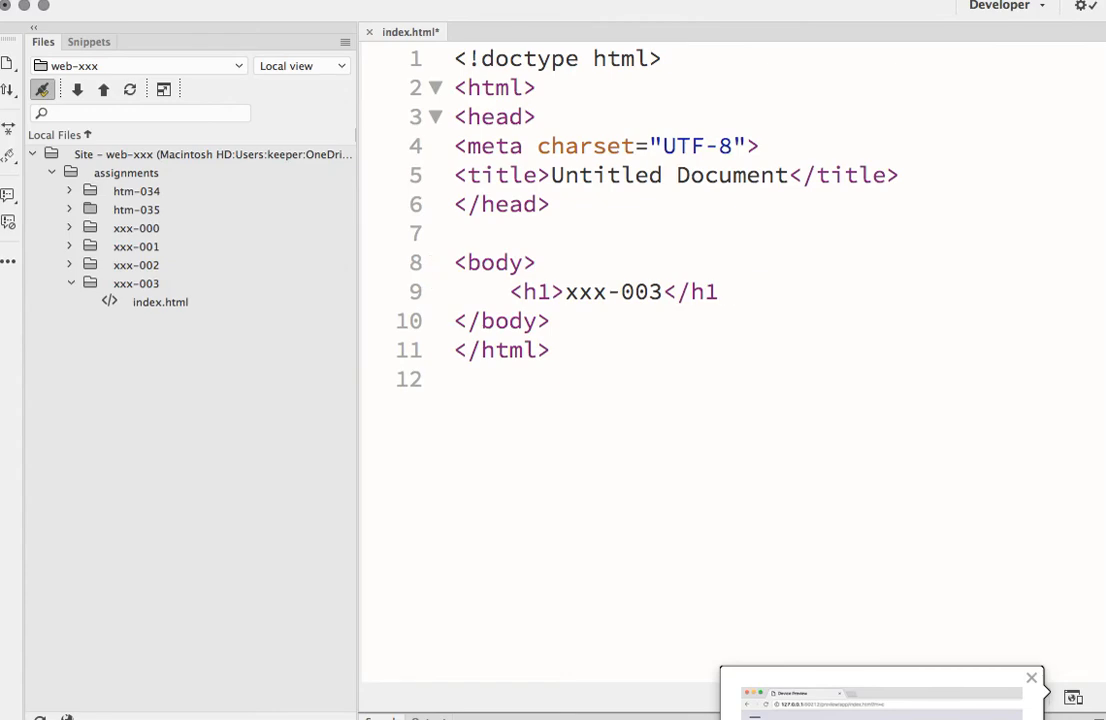
type(">")
left_click(758, 343)
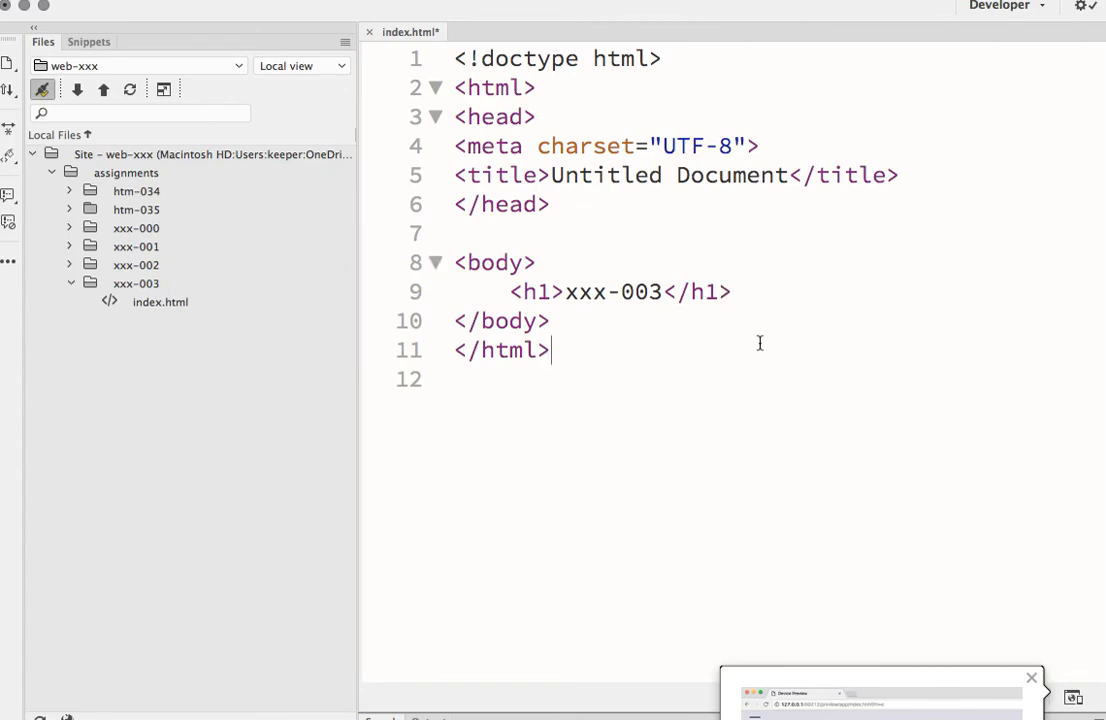
left_click(1031, 678)
left_click(620, 393)
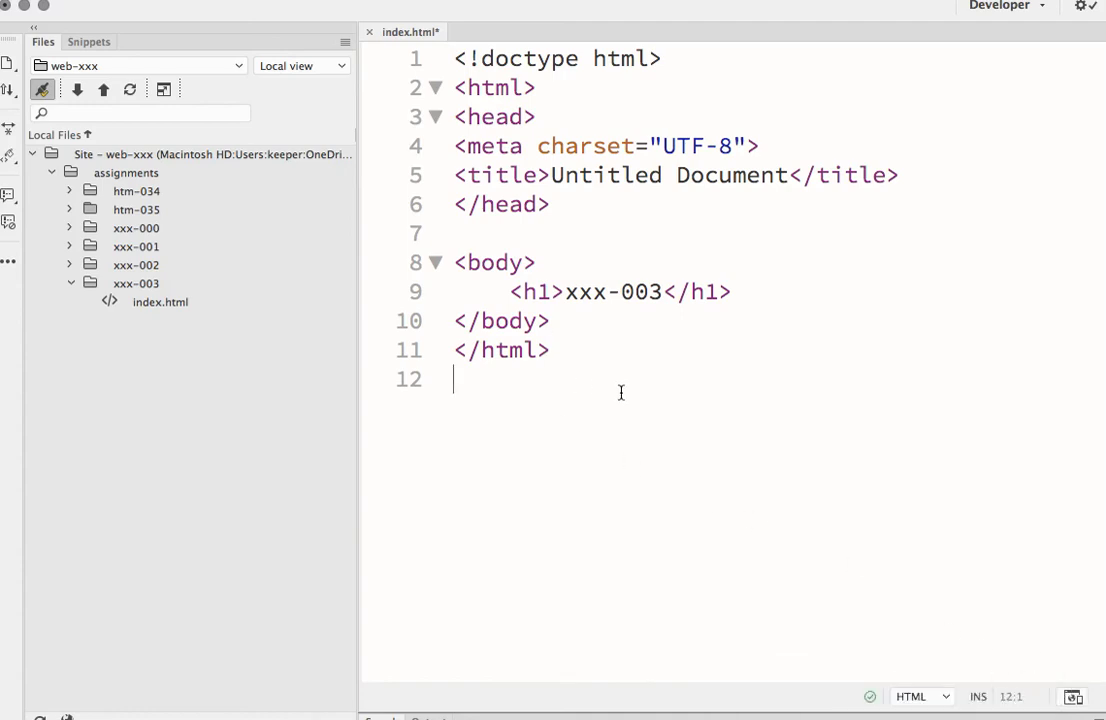
key("super+s")
Upload the local xxx-003 folder with its index.html to the remote server
left_click(141, 284)
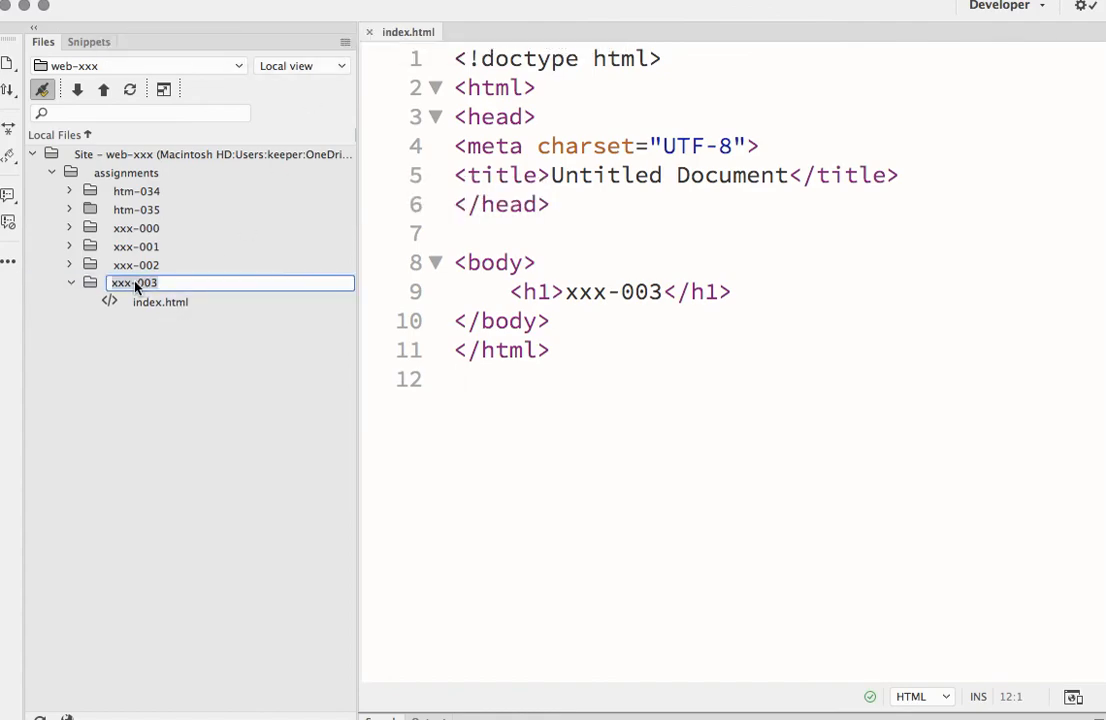
right_click(111, 285)
left_click(91, 288)
right_click(91, 288)
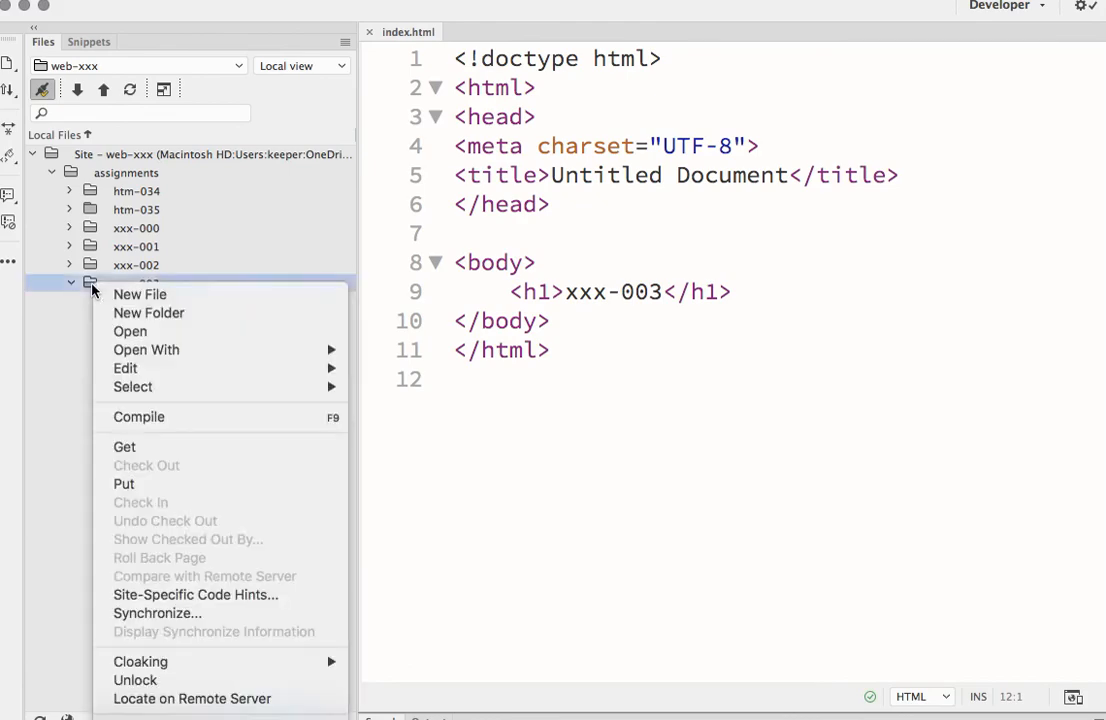
left_click(184, 487)
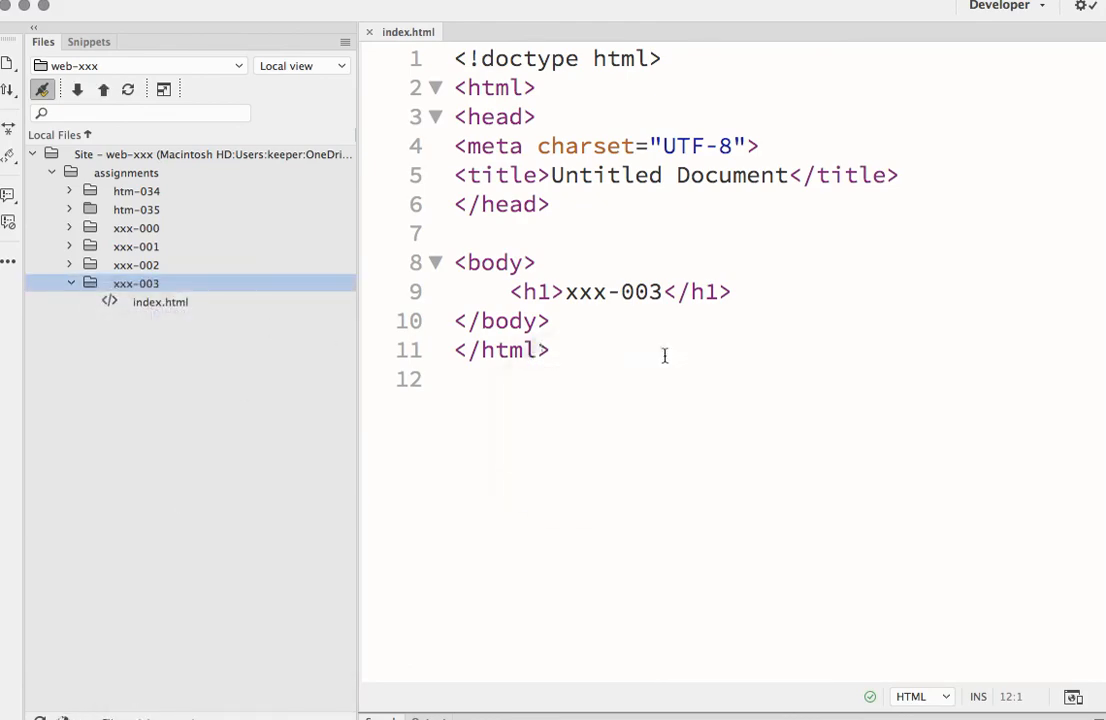
Switch to the Chrome browser, reload the /assignments directory index, and open the xxx-003 page
key("super+Tab")
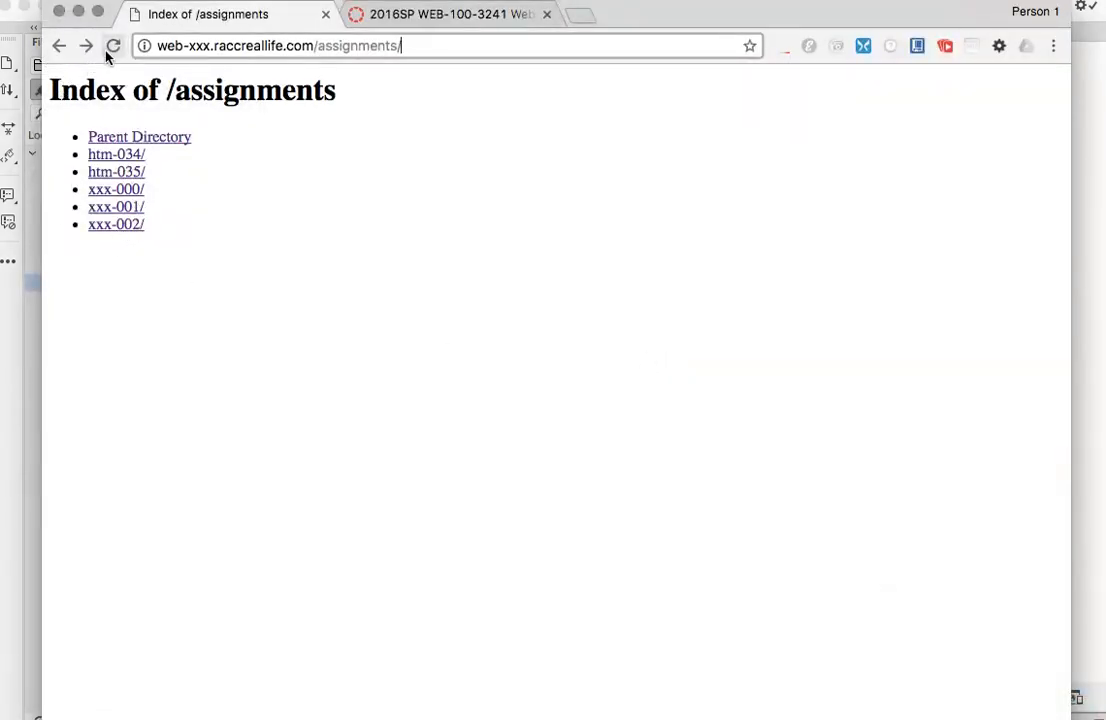
left_click(112, 46)
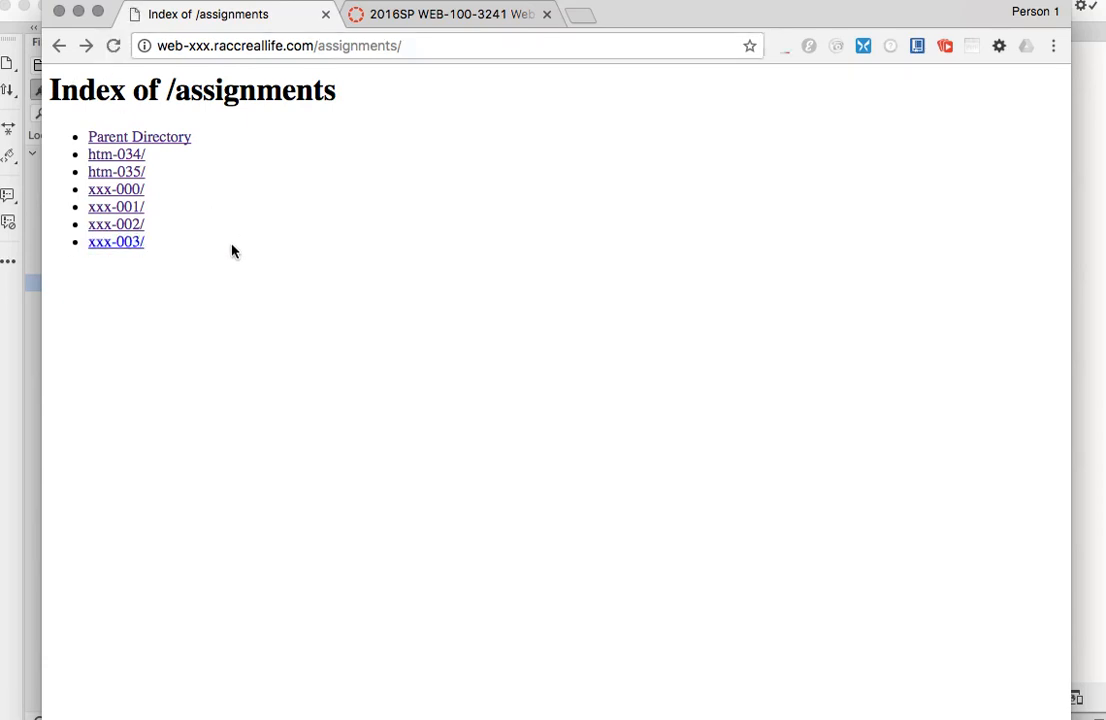
left_click(124, 246)
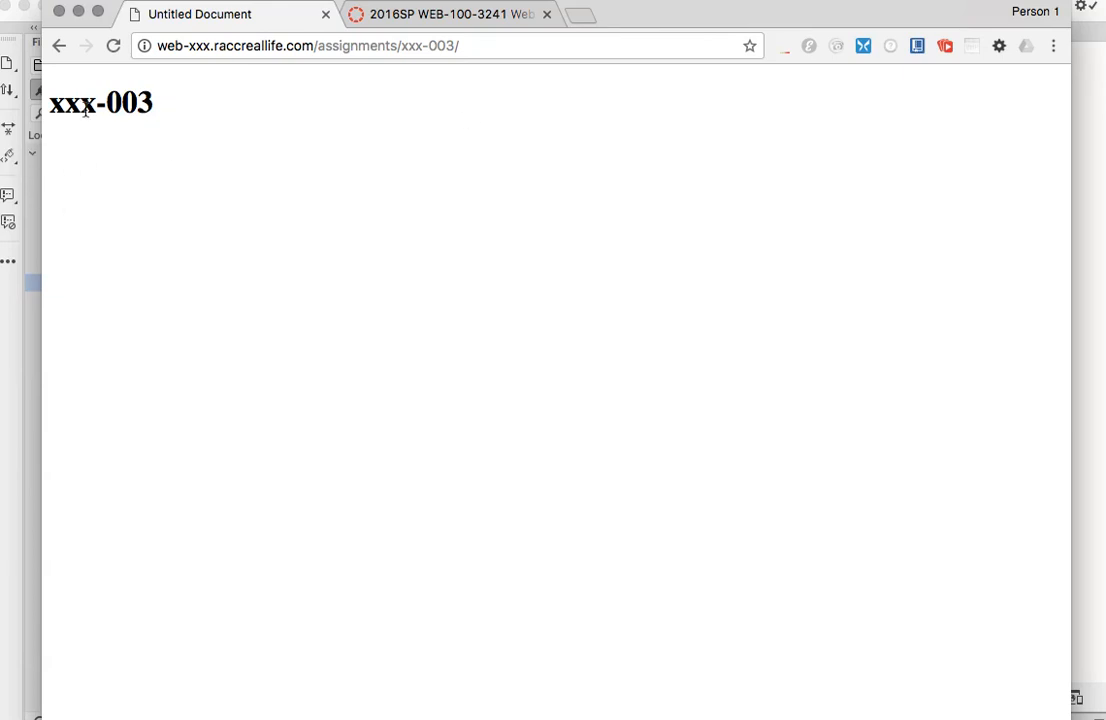
Select the full web address of the xxx-003 page
left_click(497, 44)
key("super+a")
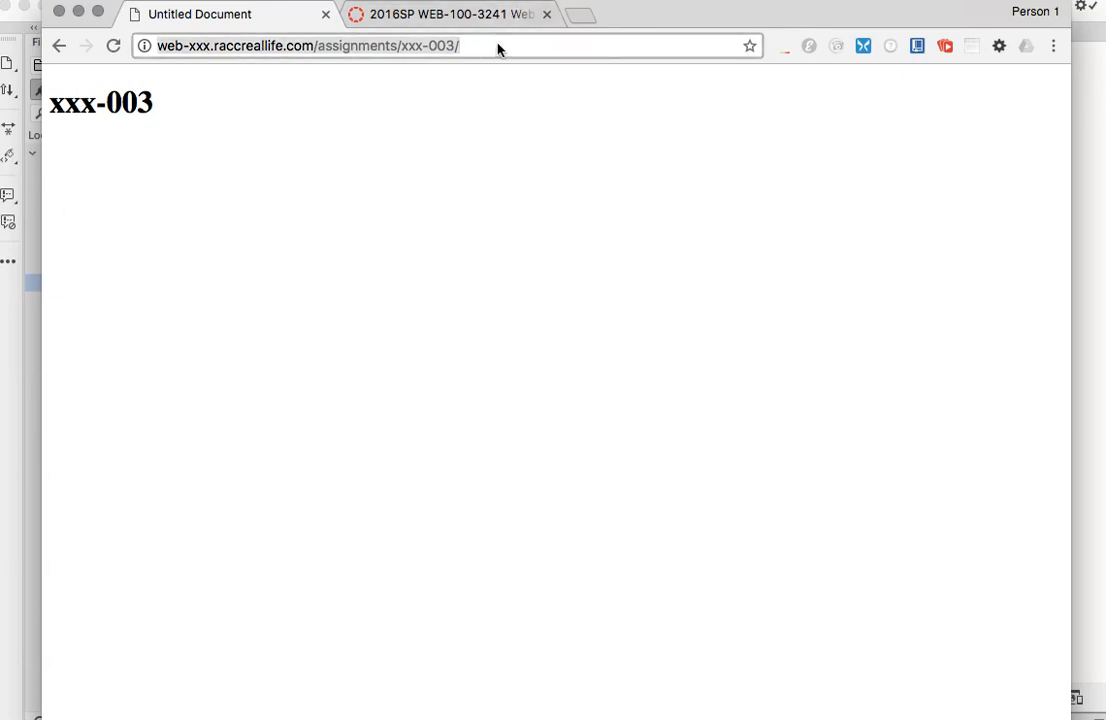